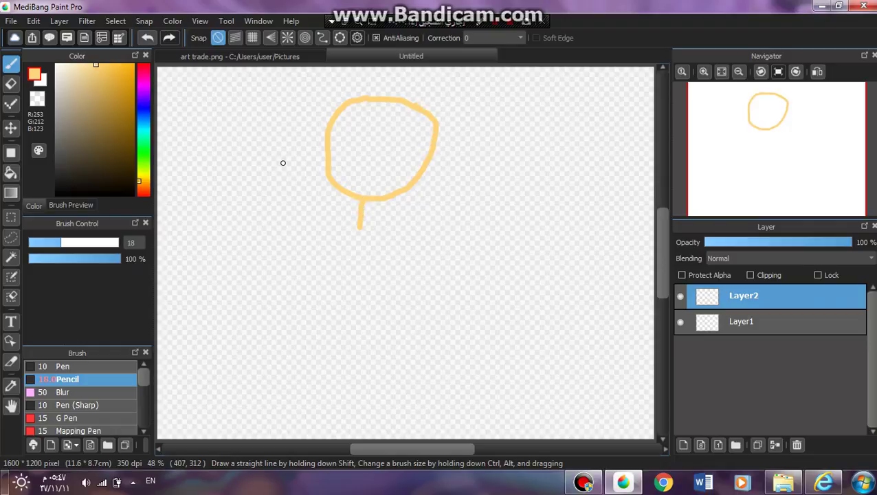
Replace the neck line below the head circle with a light orange outline of a neck, two outstretched arms and a short torso.
key(ctrl+z)
mouse_move(360, 198)
mouse_down()
mouse_move(302, 164)
mouse_move(290, 169)
mouse_move(290, 181)
mouse_move(358, 239)
mouse_up()
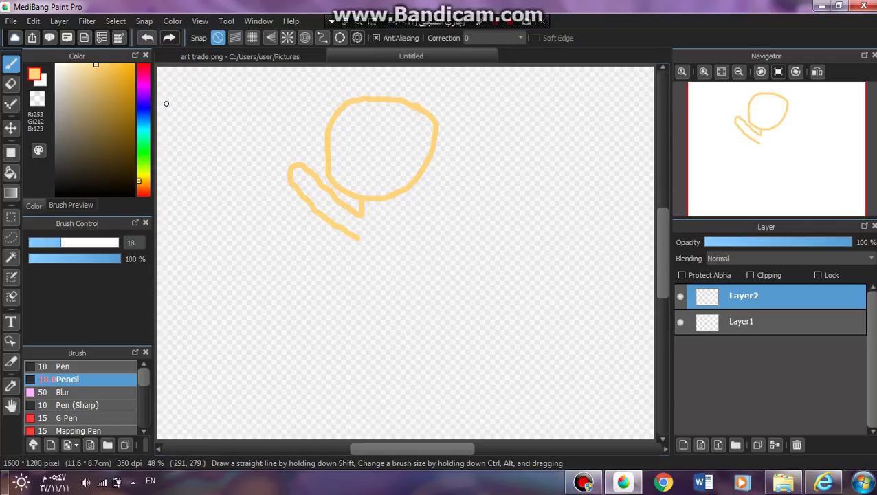
key(ctrl+z)
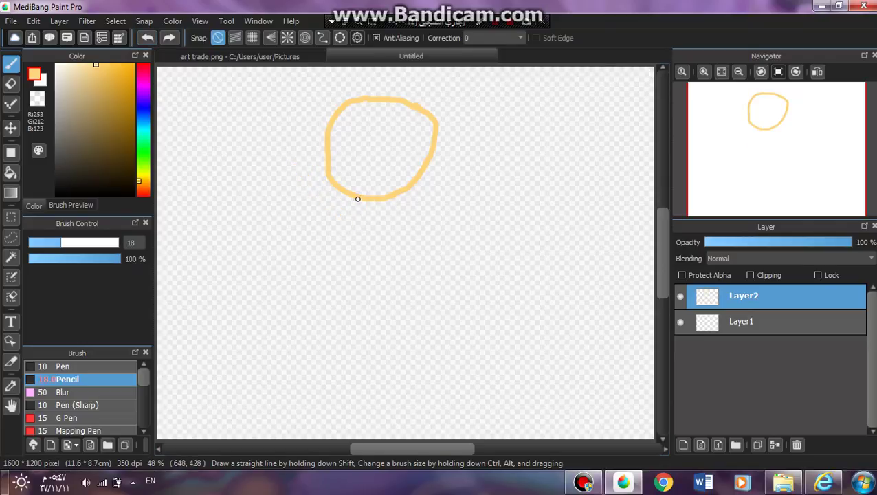
mouse_move(357, 208)
mouse_down()
mouse_move(292, 163)
mouse_move(285, 167)
mouse_move(325, 211)
mouse_move(354, 225)
mouse_move(371, 211)
mouse_move(436, 203)
mouse_move(407, 224)
mouse_move(350, 223)
mouse_move(362, 256)
mouse_up()
drag(377, 224, 361, 259)
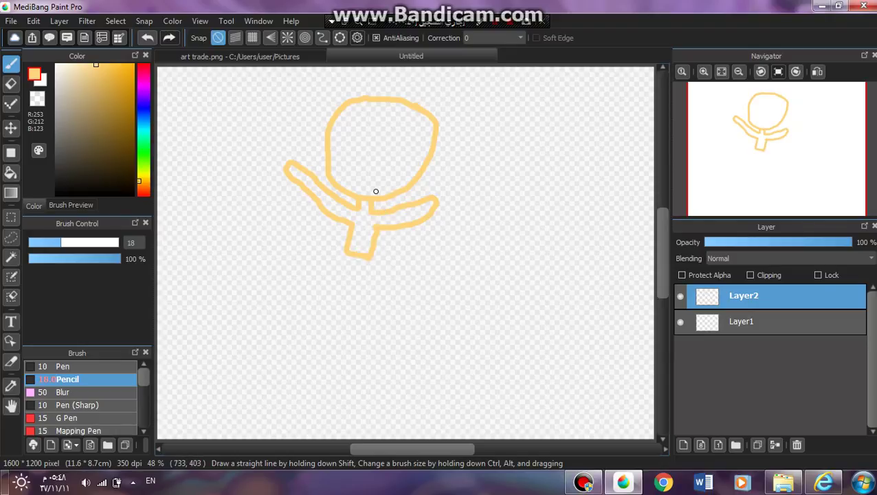
drag(759, 89, 756, 89)
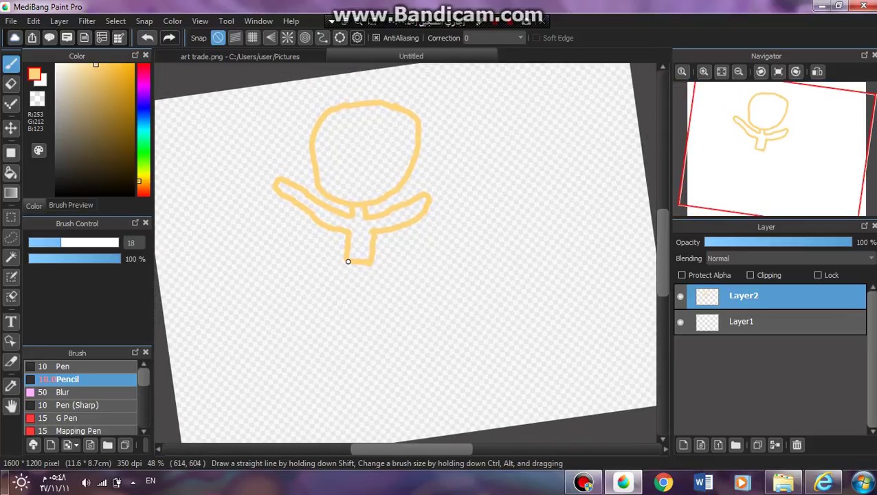
key(ctrl+z)
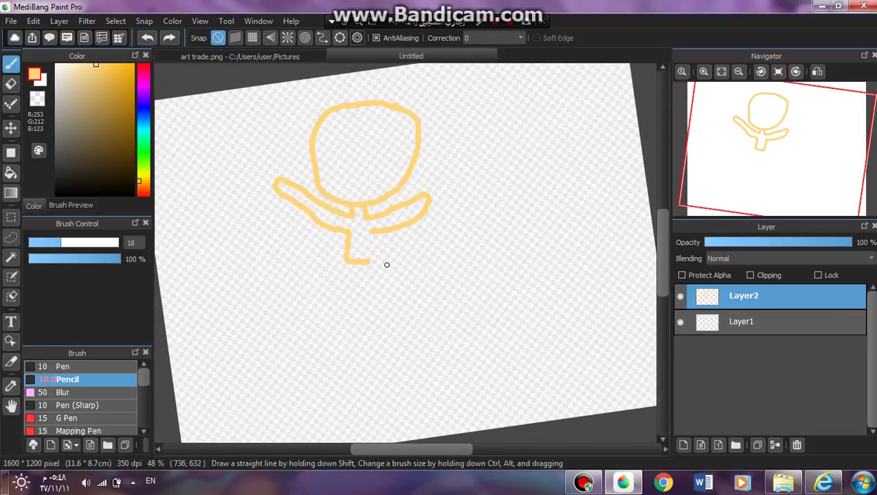
drag(368, 262, 370, 231)
Draw two narrow legs side by side below the torso in the same light orange.
drag(349, 261, 345, 302)
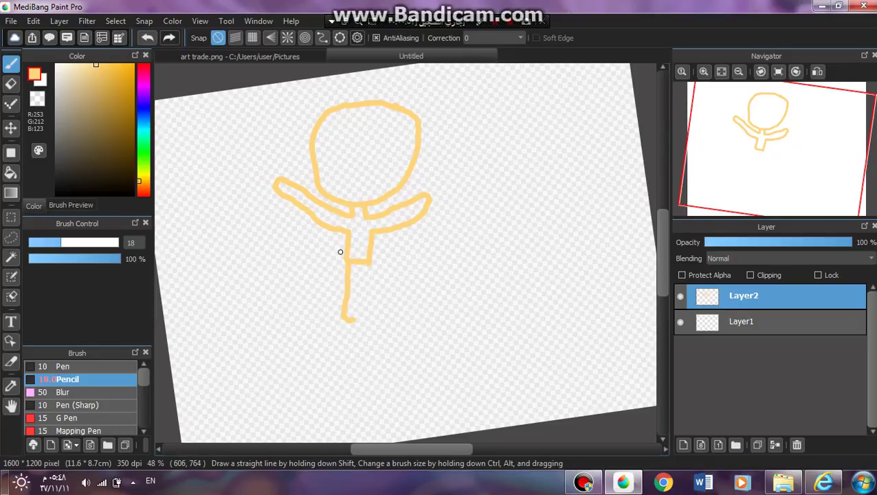
key(ctrl+z)
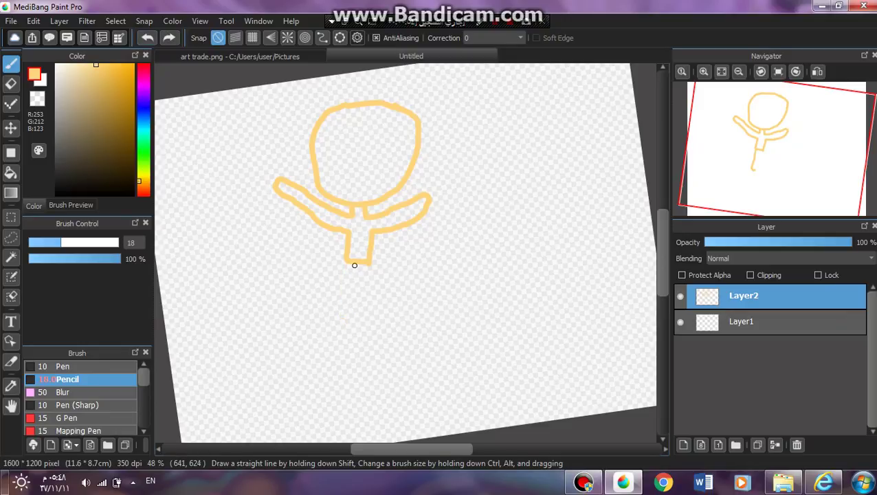
mouse_move(348, 262)
mouse_down()
mouse_move(341, 300)
mouse_move(349, 294)
mouse_move(354, 307)
mouse_up()
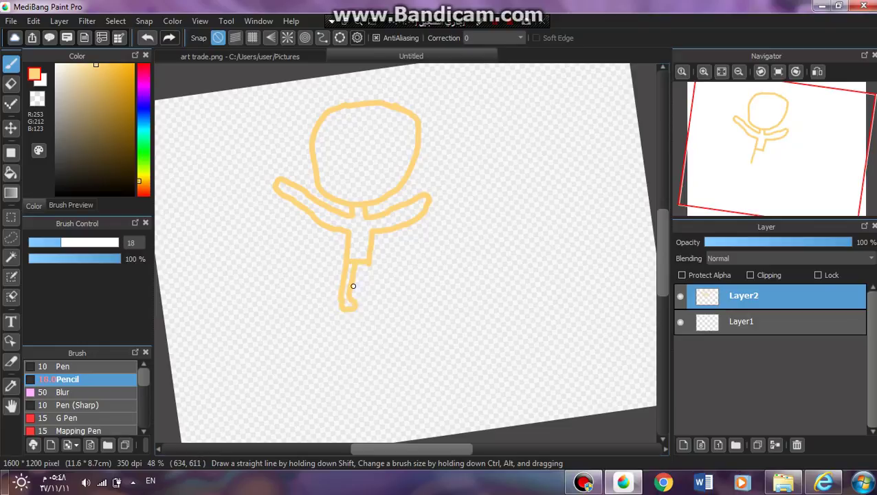
click(146, 37)
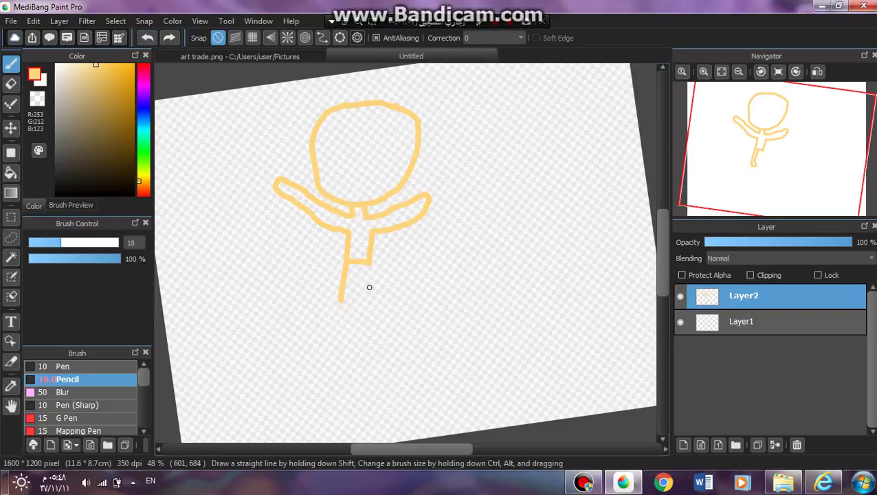
drag(356, 261, 352, 293)
mouse_move(358, 261)
mouse_down()
mouse_move(349, 309)
mouse_move(364, 316)
mouse_move(367, 264)
mouse_up()
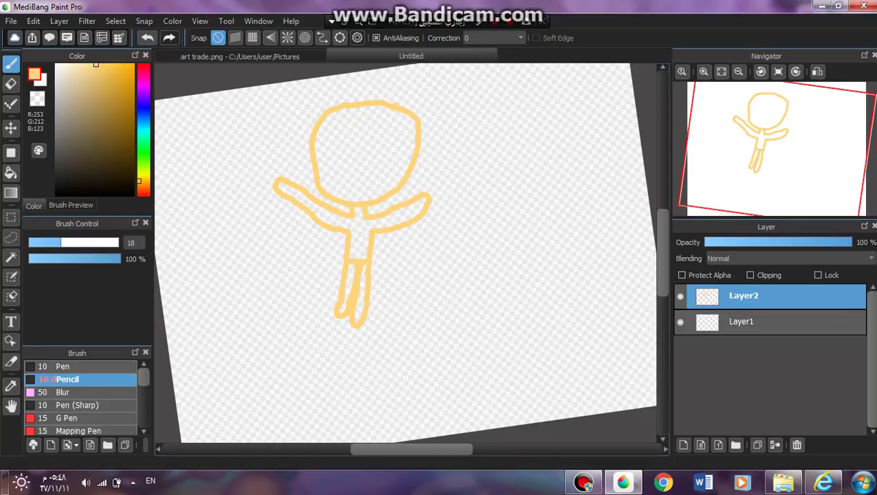
Set the colour to brown (163, 113, 0) and outline the hairline and fringe around both sides of the face.
click(131, 110)
mouse_move(391, 129)
mouse_down()
mouse_move(391, 146)
mouse_move(333, 168)
mouse_move(328, 194)
mouse_move(344, 204)
mouse_up()
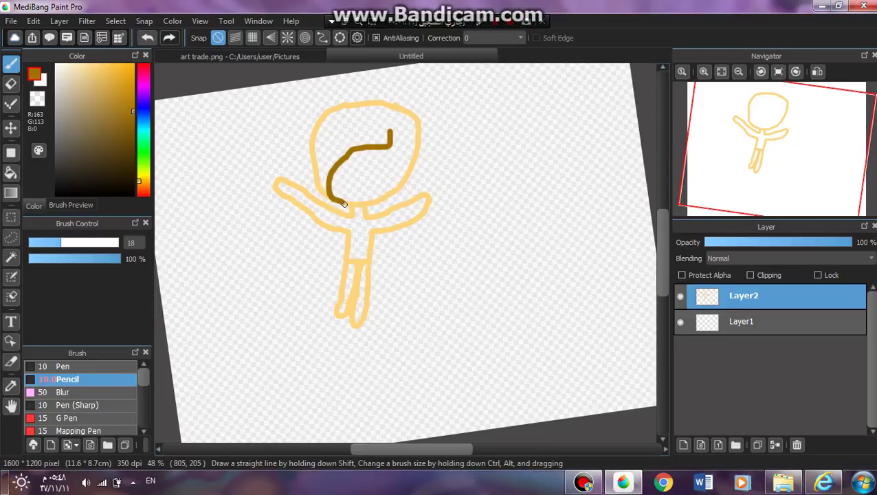
click(396, 108)
mouse_move(393, 134)
mouse_down()
mouse_move(408, 180)
mouse_move(369, 210)
mouse_move(385, 205)
mouse_up()
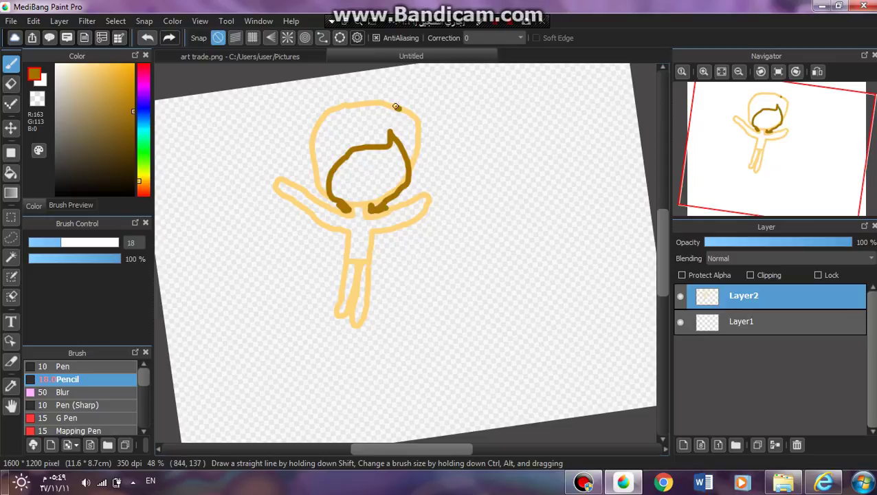
Outline the long outer hair in brown over the head and down both sides, continuing below the arms toward the legs.
drag(397, 106, 387, 100)
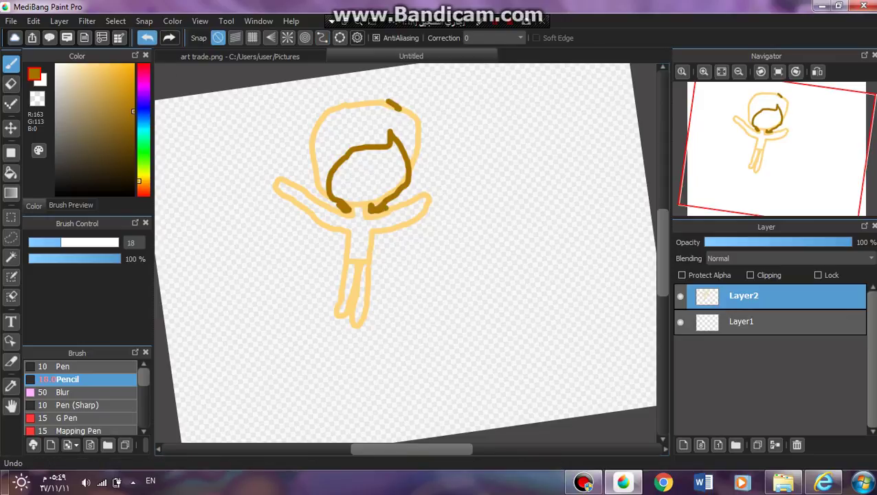
click(146, 38)
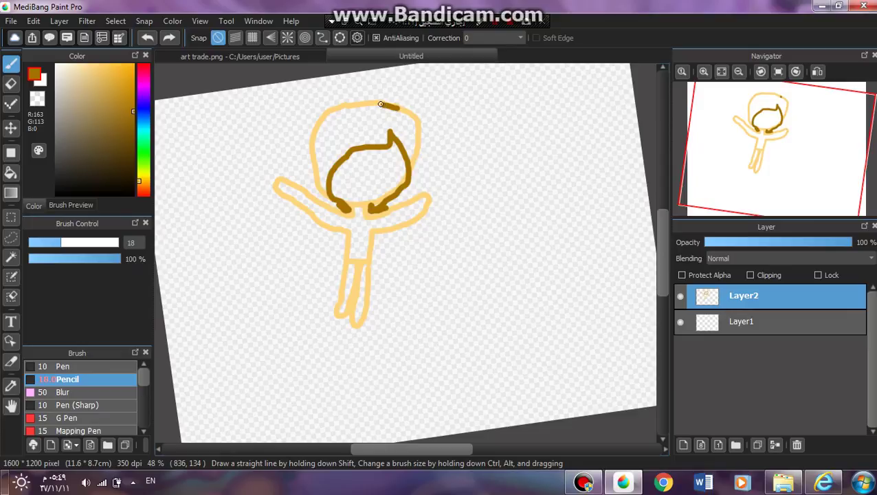
mouse_move(379, 103)
mouse_down()
mouse_move(328, 113)
mouse_move(302, 181)
mouse_up()
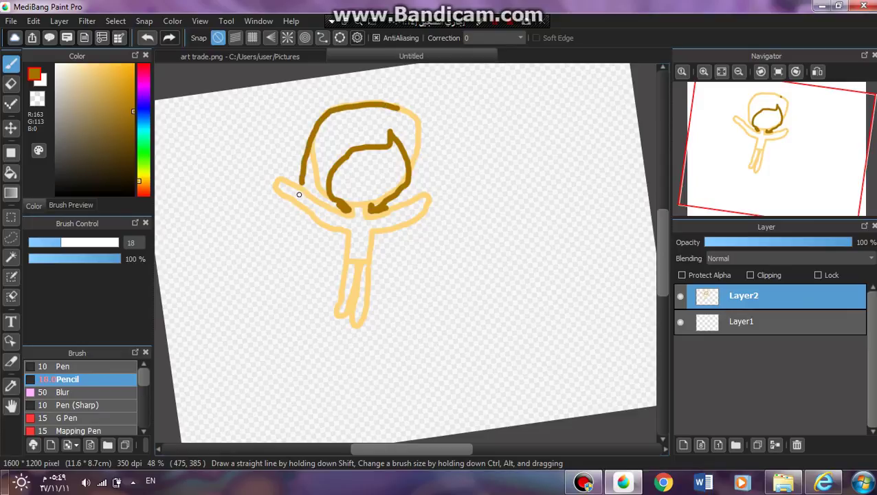
mouse_move(297, 202)
mouse_down()
mouse_move(313, 268)
mouse_move(331, 291)
mouse_move(345, 249)
mouse_move(305, 212)
mouse_move(313, 150)
mouse_move(301, 183)
mouse_move(321, 199)
mouse_up()
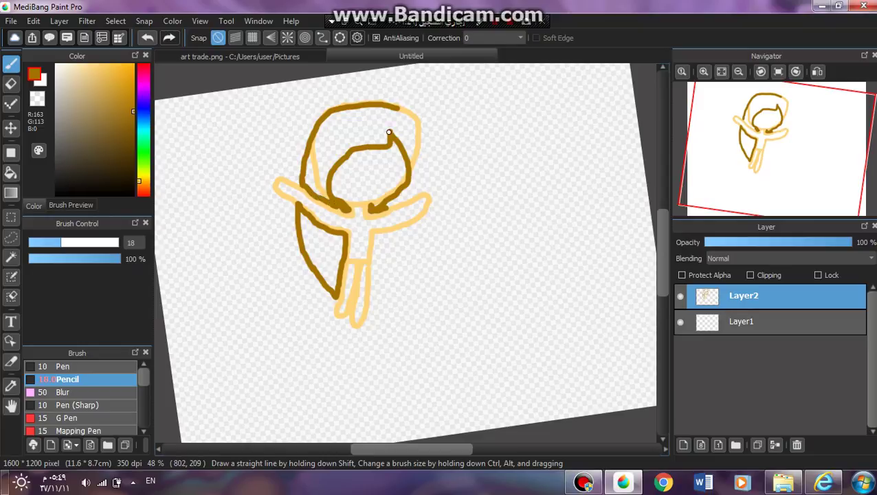
mouse_move(393, 107)
mouse_down()
mouse_move(413, 111)
mouse_move(430, 133)
mouse_move(425, 176)
mouse_move(412, 250)
mouse_move(371, 301)
mouse_move(376, 238)
mouse_move(417, 226)
mouse_up()
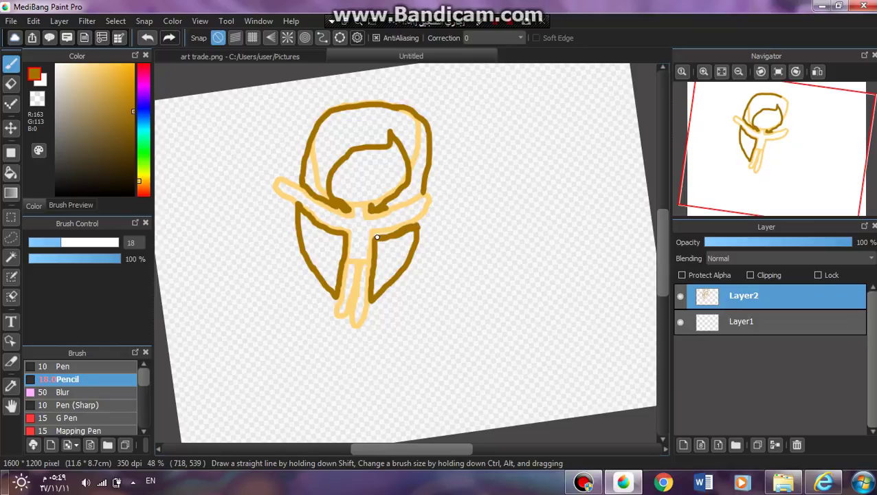
drag(425, 188, 382, 209)
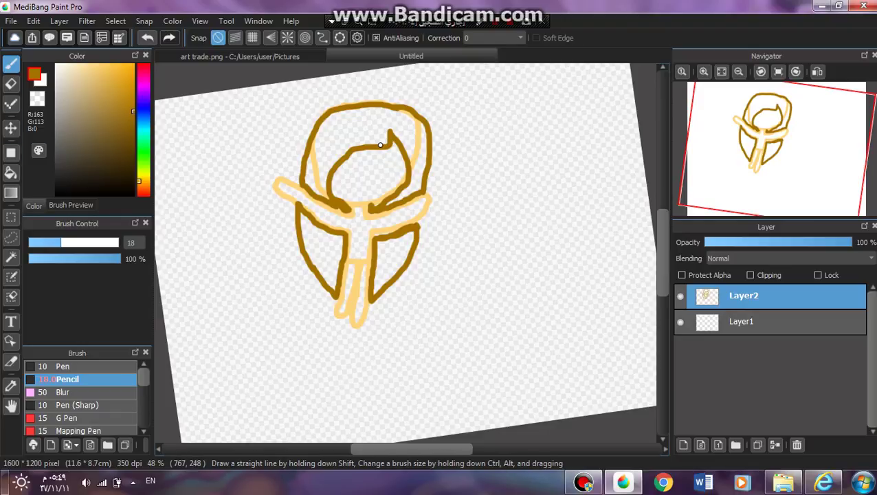
Set the colour to bright purple (145, 0, 239) and outline two pointed cat ears on top of the head.
click(143, 95)
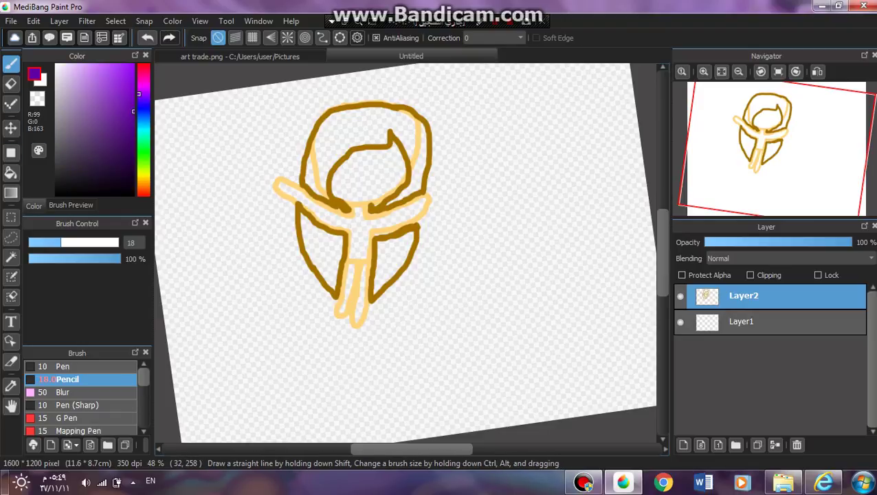
click(133, 65)
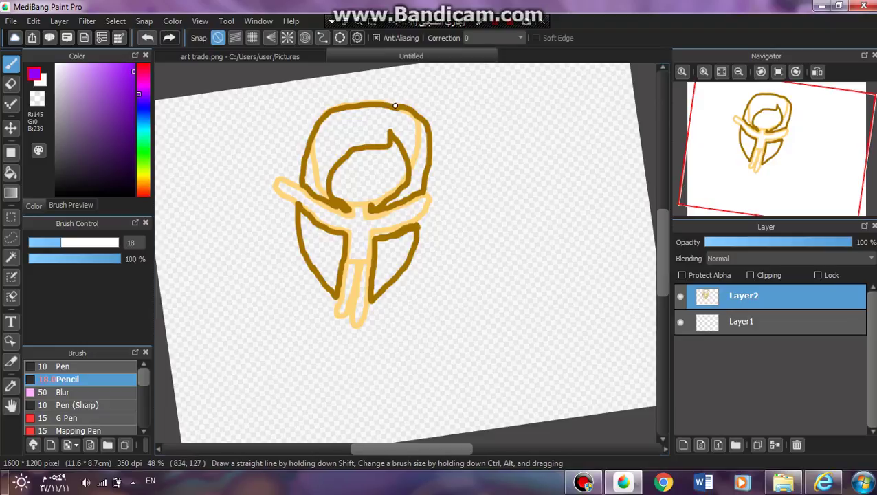
mouse_move(396, 108)
mouse_down()
mouse_move(430, 71)
mouse_move(428, 123)
mouse_move(394, 107)
mouse_move(338, 99)
mouse_move(322, 82)
mouse_move(316, 114)
mouse_move(319, 122)
mouse_move(348, 107)
mouse_up()
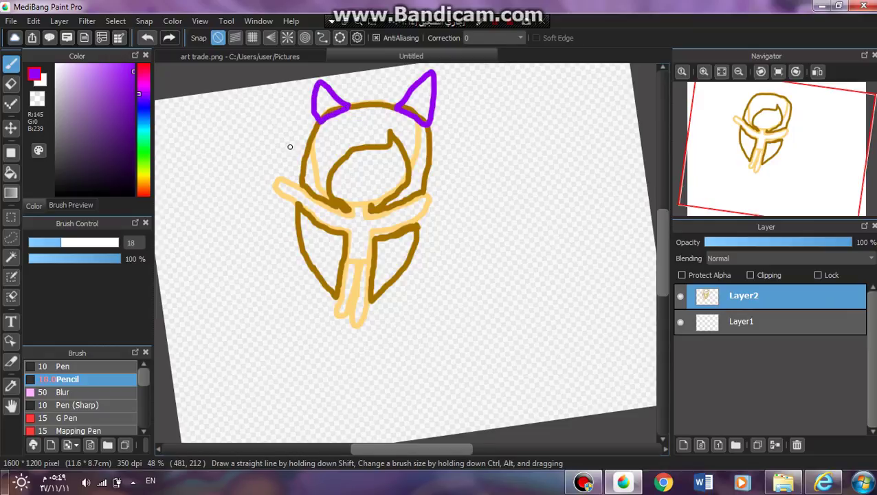
Colour the insides of both cat ears with light purple (191, 93, 255).
click(105, 64)
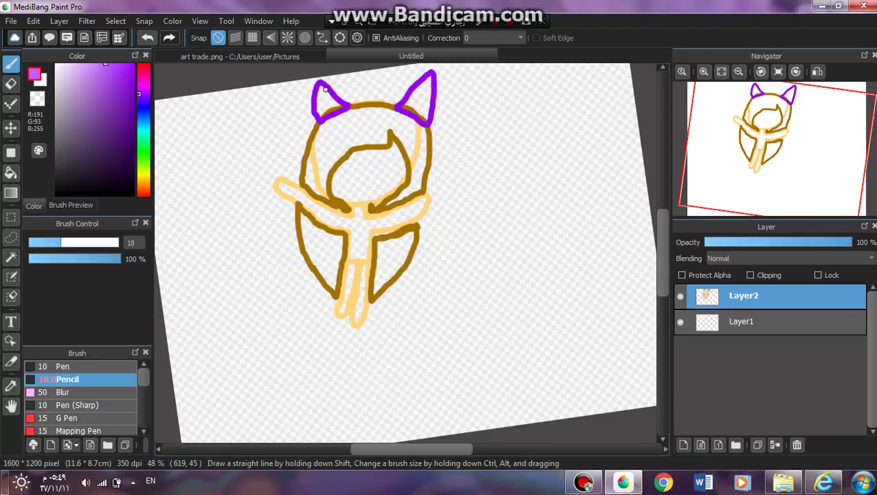
mouse_move(325, 88)
mouse_down()
mouse_move(320, 110)
mouse_move(328, 112)
mouse_up()
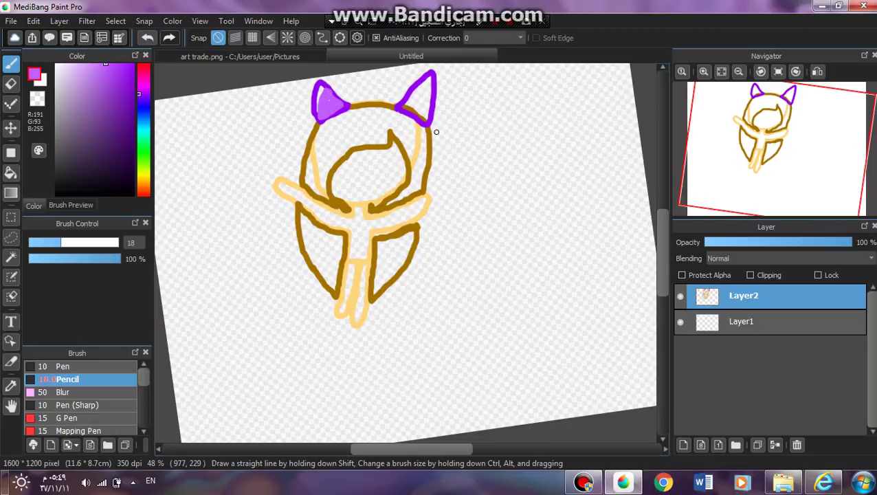
mouse_move(422, 85)
mouse_down()
mouse_move(412, 115)
mouse_move(397, 105)
mouse_move(415, 93)
mouse_move(414, 107)
mouse_up()
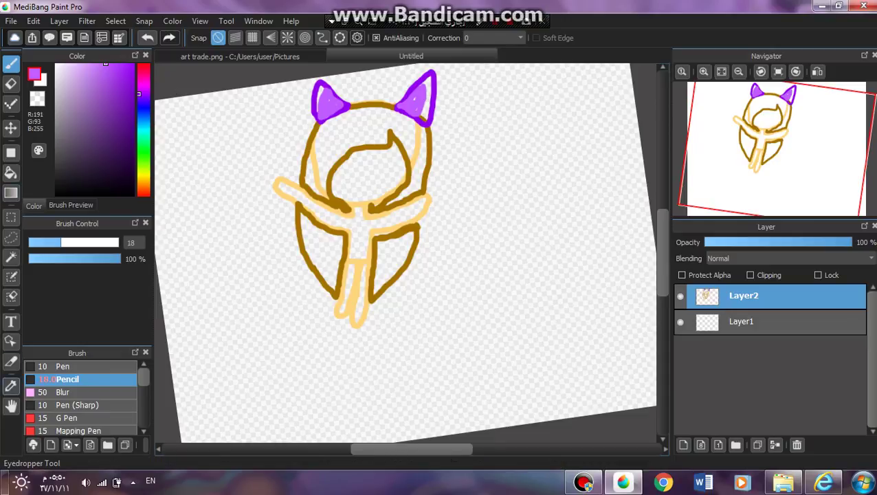
Sample the ear outline's purple to thicken both ears' edges, and touch up their insides with light purple (195, 103, 255).
click(11, 385)
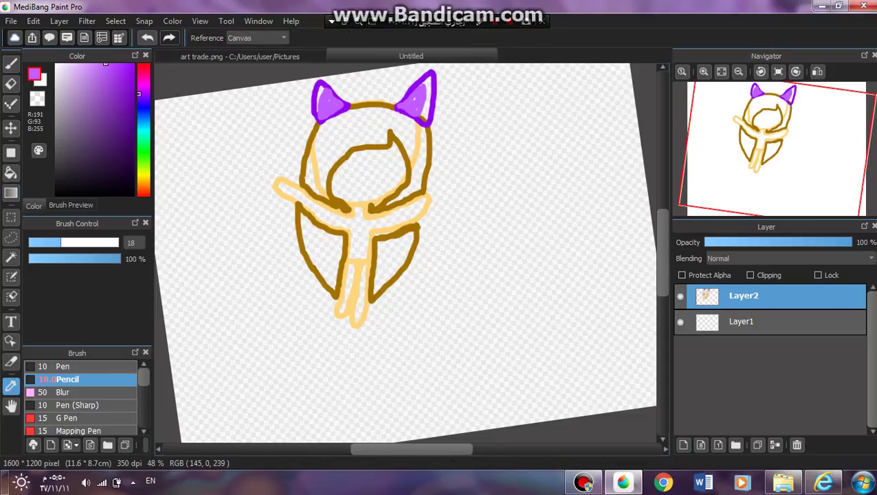
click(316, 96)
click(11, 63)
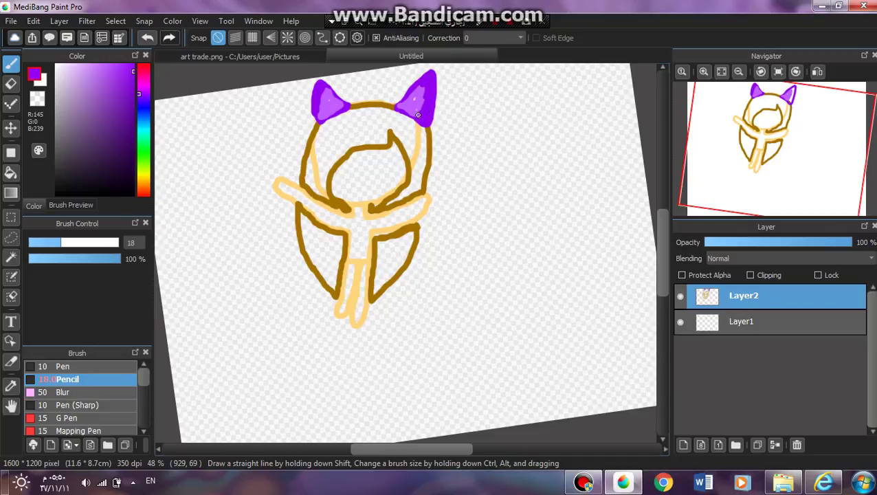
click(102, 64)
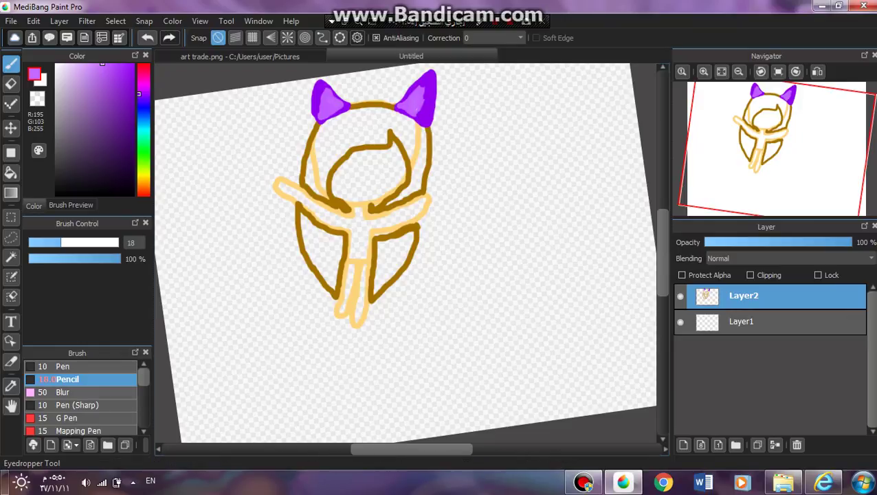
Sample the brown of the hair outline and fill all hair sections around the head and below both arms.
click(11, 386)
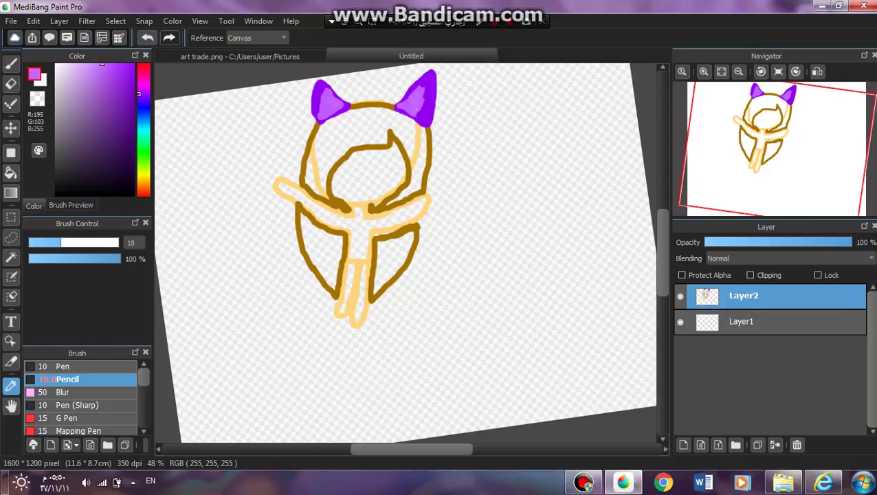
click(303, 172)
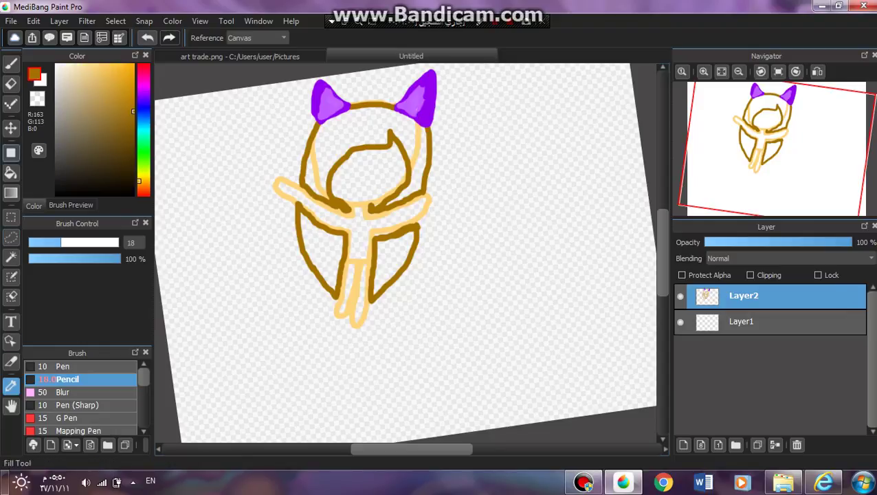
click(10, 171)
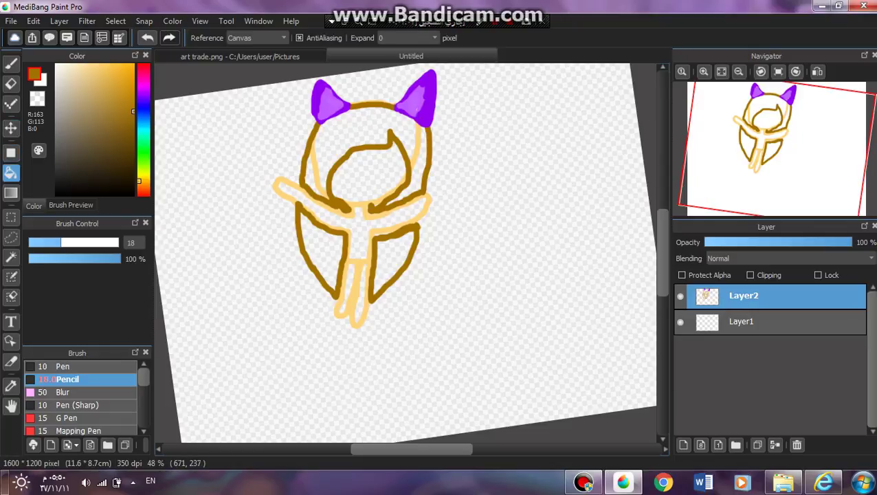
click(349, 141)
click(306, 243)
click(310, 173)
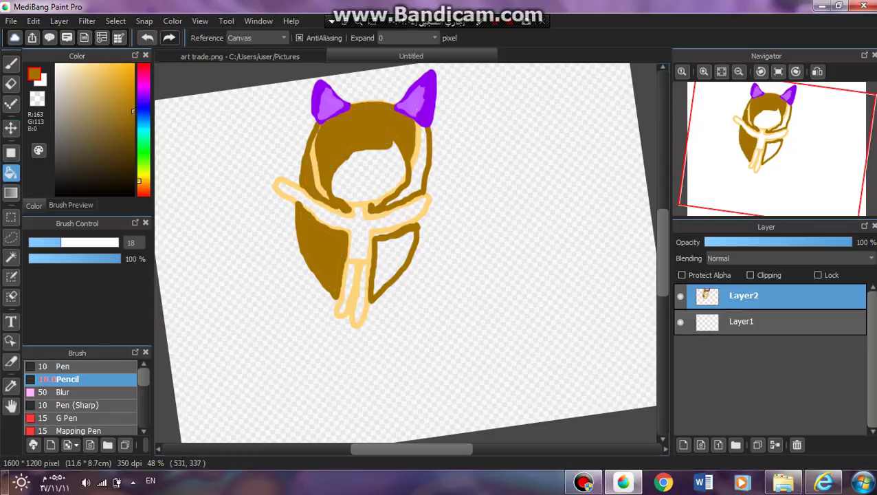
click(317, 183)
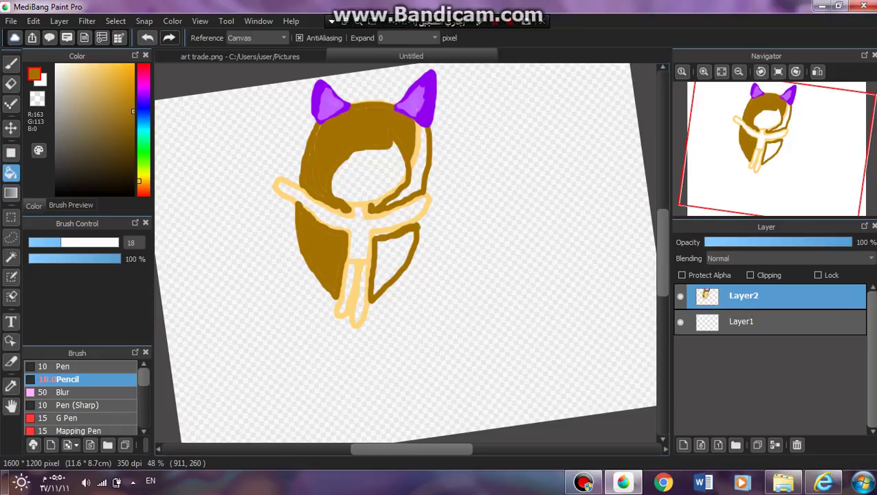
click(418, 145)
click(423, 153)
click(380, 249)
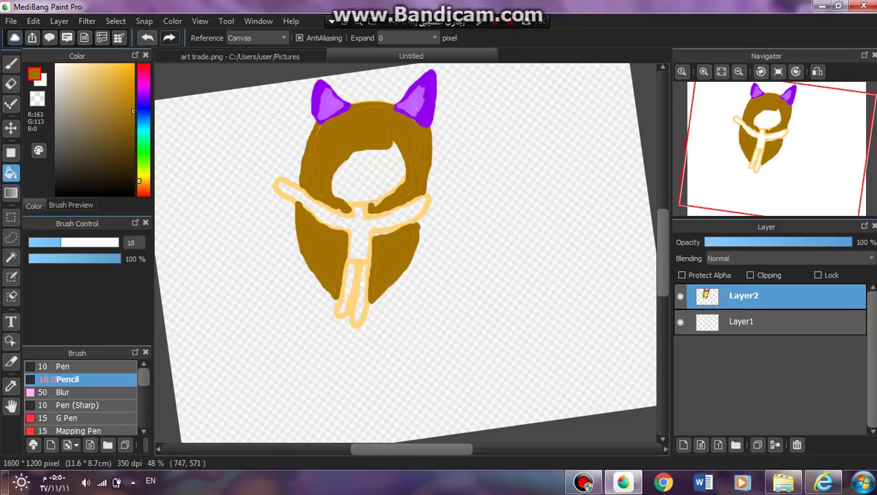
Paint over the remaining gaps in the brown hair with the Pencil brush.
click(11, 62)
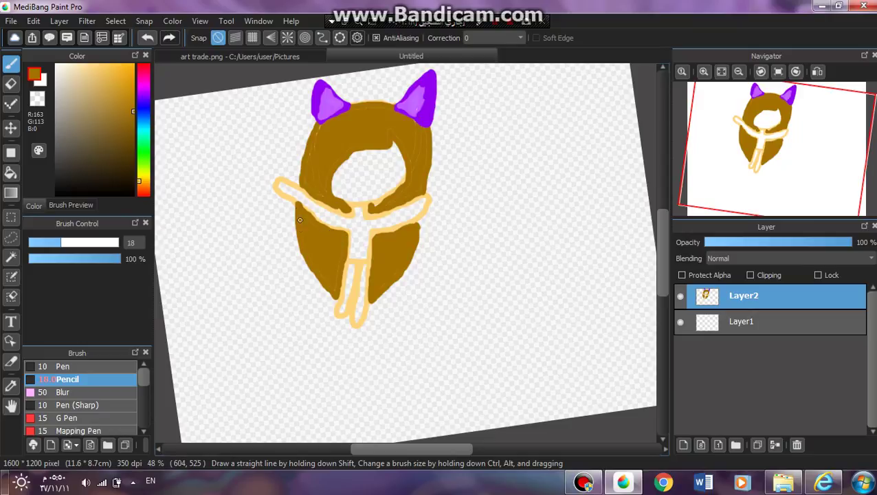
drag(317, 279, 334, 291)
drag(331, 195, 327, 195)
Switch to Internet Explorer with the YouTube page of twenty one pilots: Stressed Out.
mouse_move(778, 71)
key(alt+Tab)
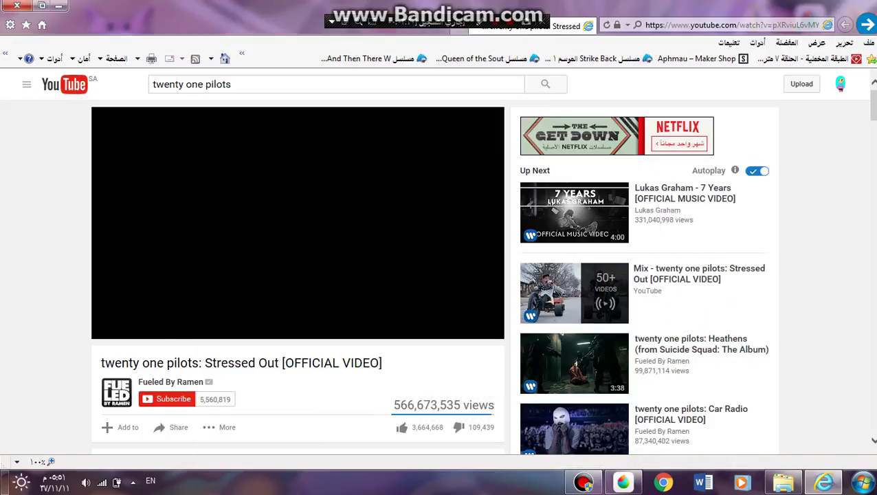
Skip the Stressed Out video to its end and switch back to MediBang Paint Pro.
key(space)
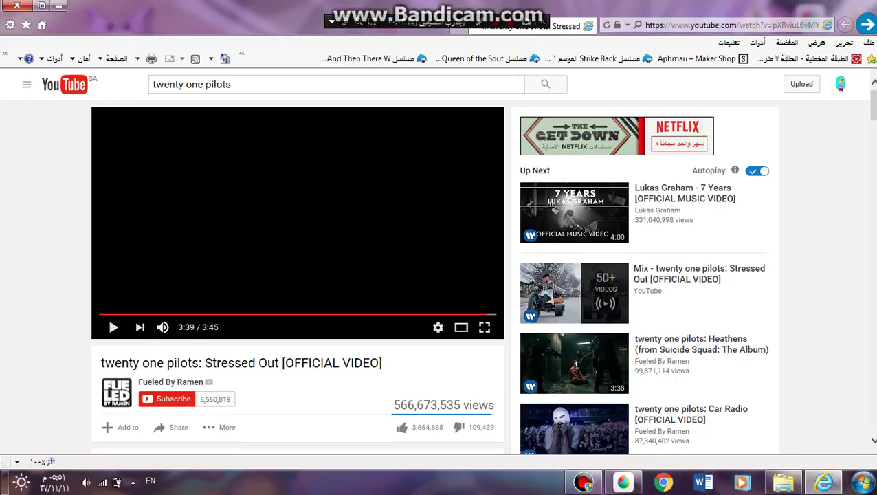
click(493, 314)
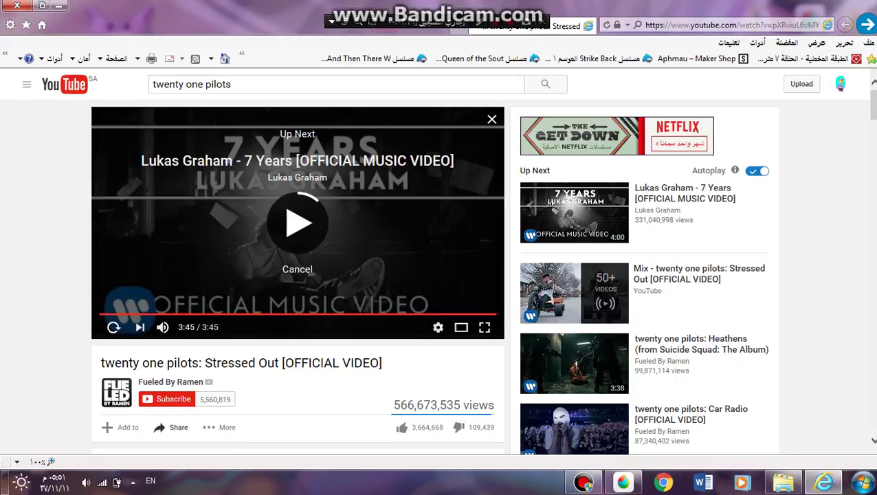
click(623, 482)
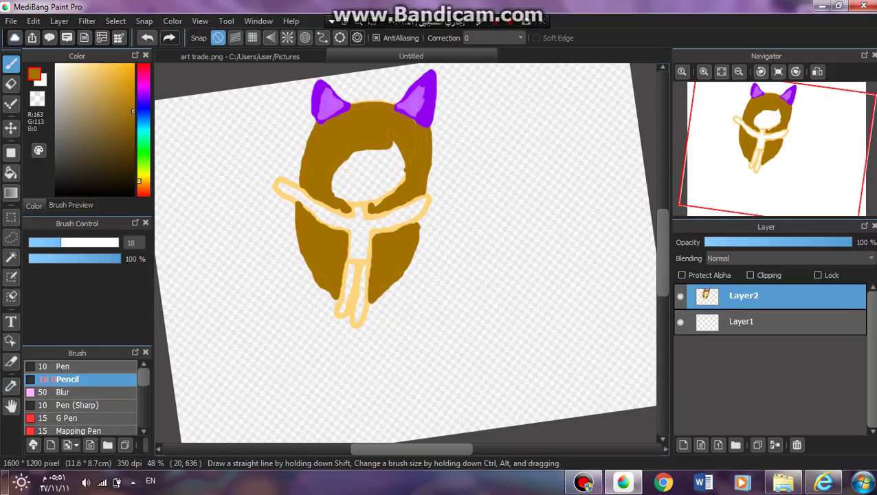
Sample the skin tone of the body outline and fill the face, arms, torso and both legs with it.
click(10, 387)
click(354, 265)
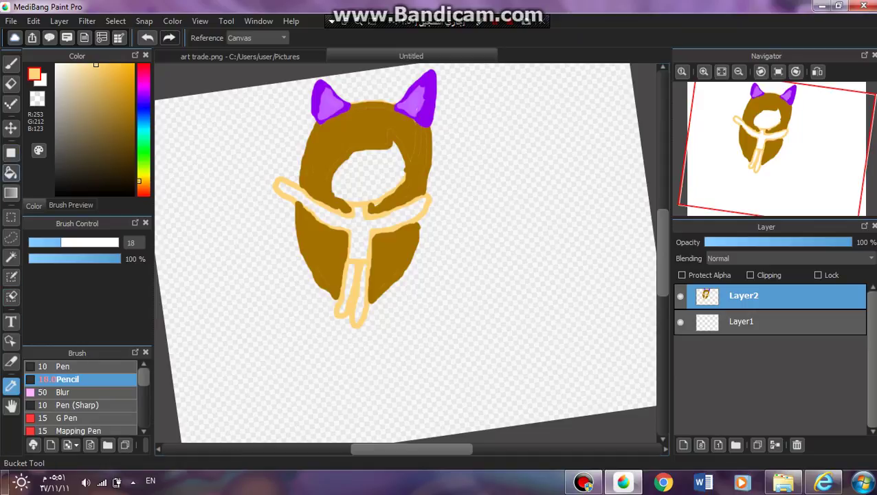
click(10, 172)
click(368, 172)
click(371, 241)
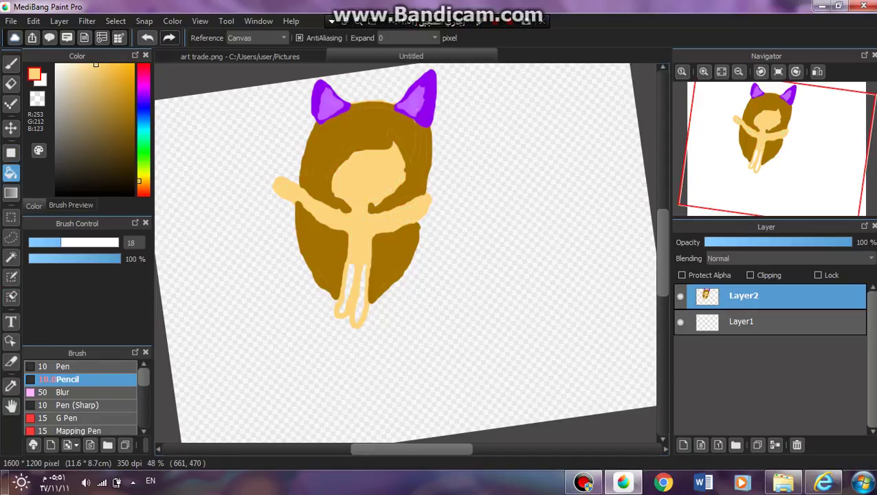
click(345, 289)
click(360, 292)
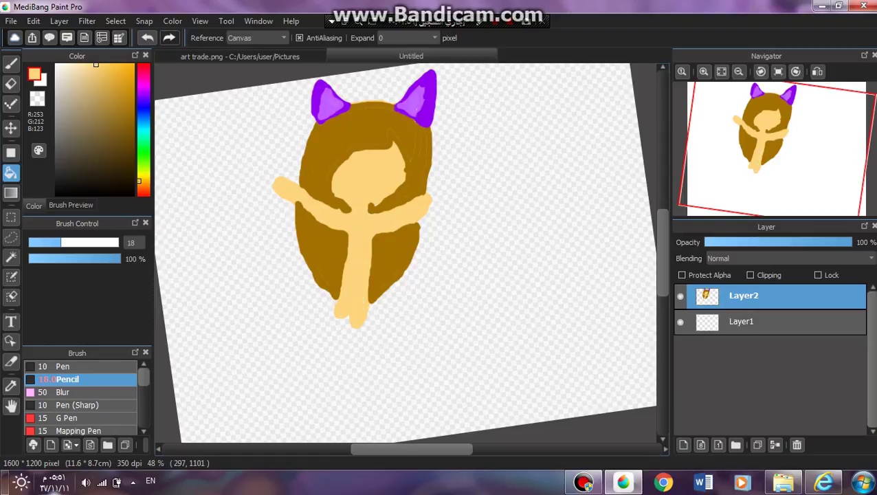
Lower the computer's speaker volume slightly.
click(86, 481)
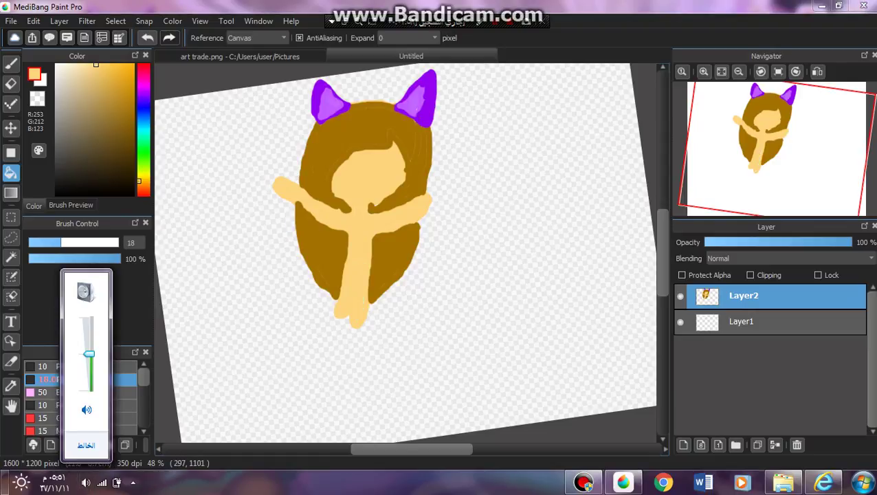
drag(89, 354, 89, 362)
click(86, 482)
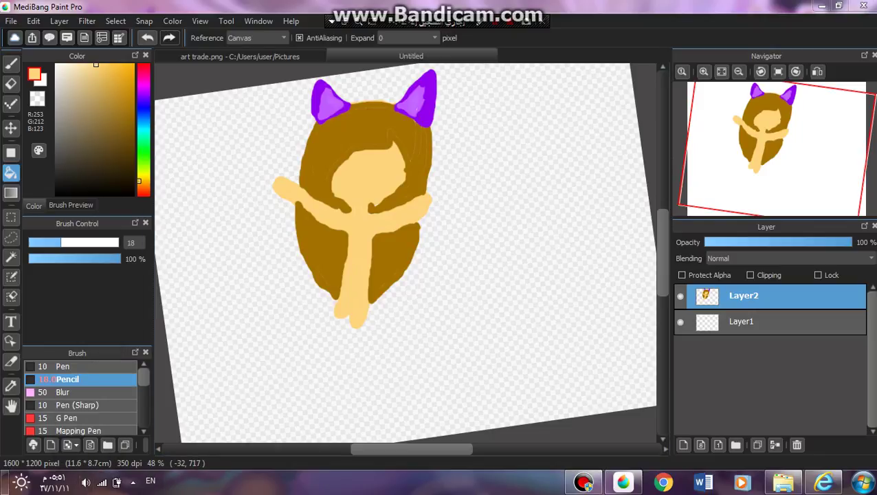
Outline a long-sleeved shirt over the arms and torso in dark purple (92, 0, 138) with the Pencil brush.
click(139, 93)
drag(124, 86, 133, 123)
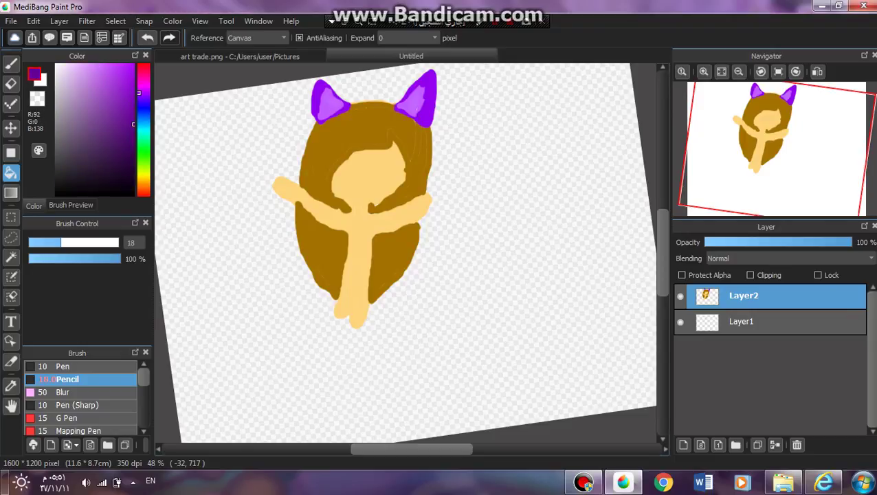
key(b)
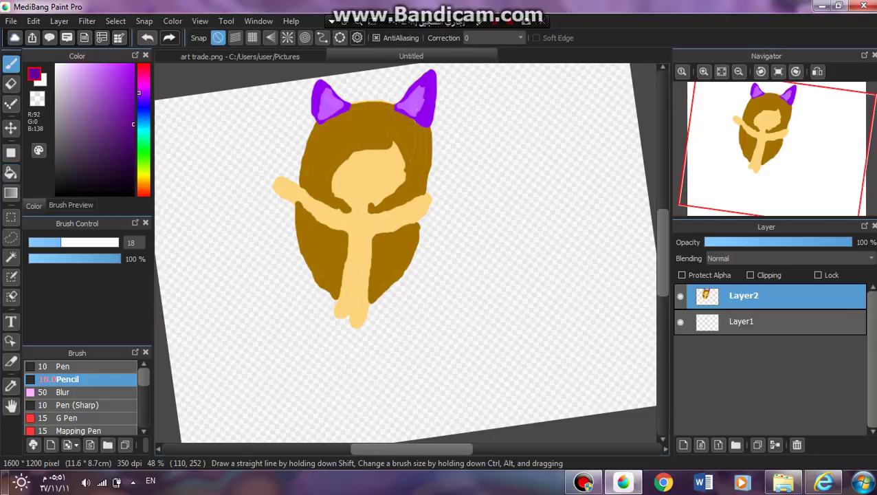
mouse_move(298, 203)
mouse_down()
mouse_move(302, 182)
mouse_move(315, 201)
mouse_move(365, 215)
mouse_move(410, 205)
mouse_move(420, 221)
mouse_move(374, 235)
mouse_move(352, 259)
mouse_move(369, 260)
mouse_move(371, 239)
mouse_up()
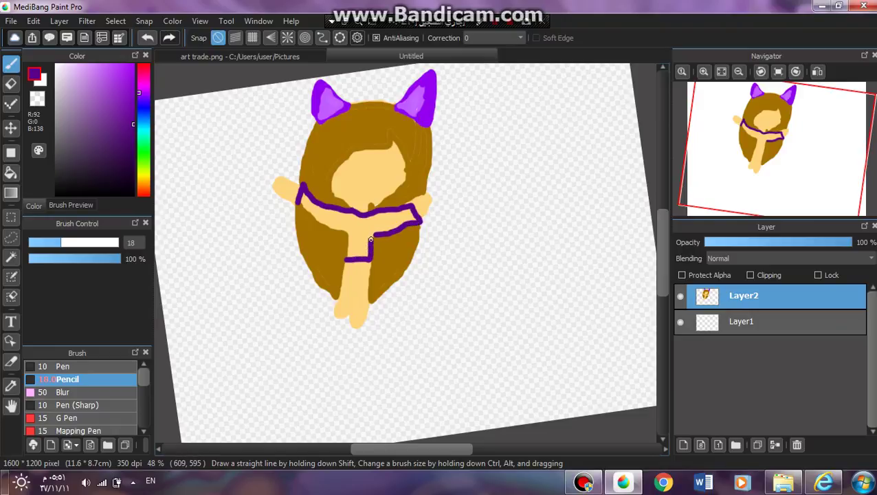
mouse_move(297, 199)
mouse_down()
mouse_move(337, 232)
mouse_move(345, 254)
mouse_up()
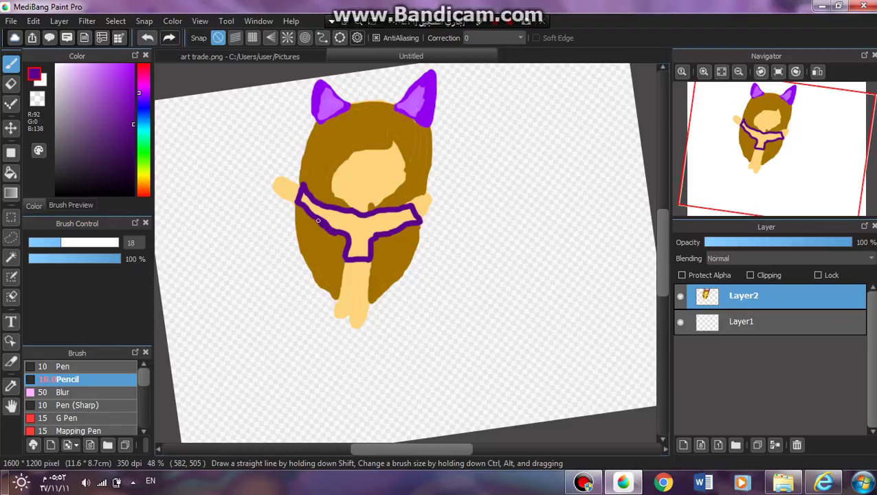
drag(300, 210, 295, 202)
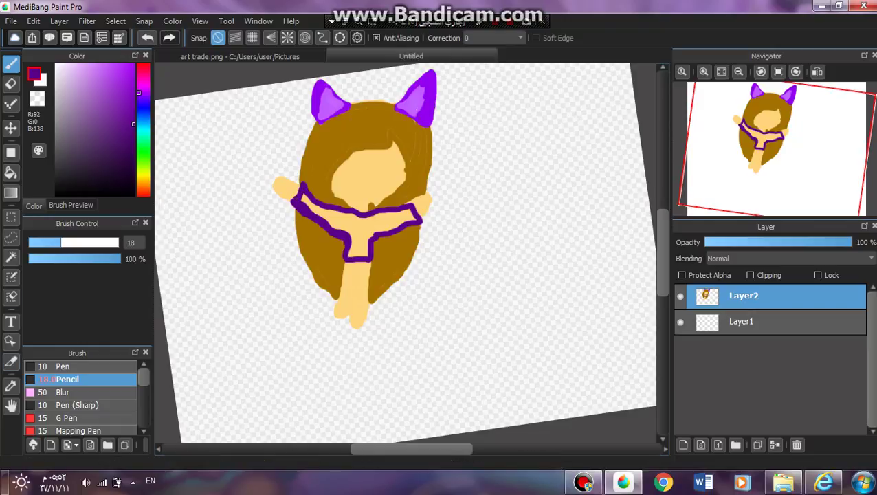
Fill the shirt with the same dark purple and paint over the leftover gaps with the Pencil brush.
click(10, 172)
click(359, 227)
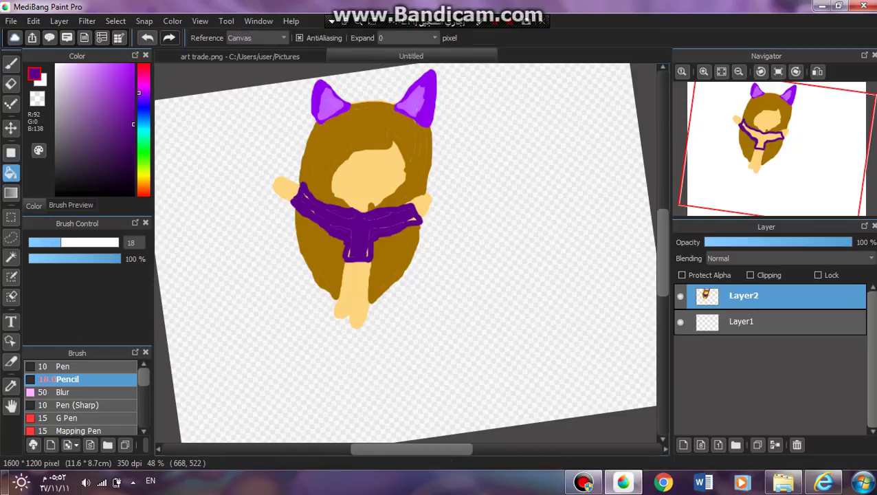
click(10, 63)
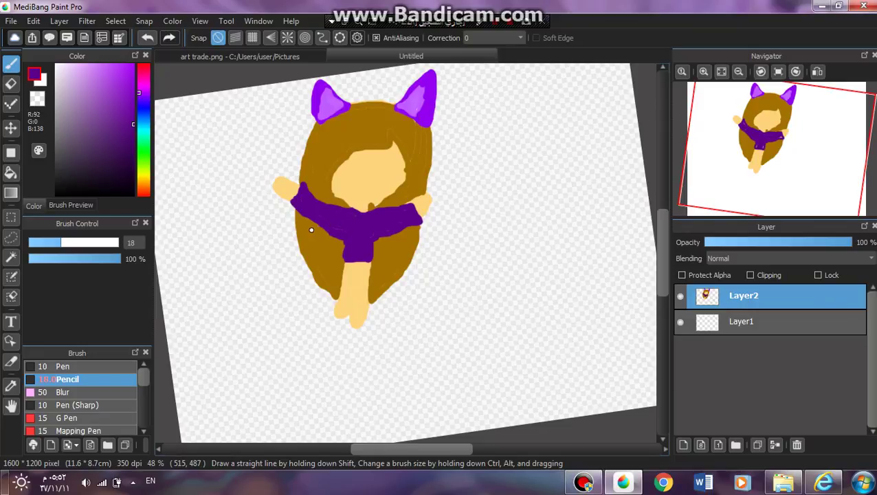
Outline a short skirt below the shirt in brighter purple (132, 5, 197), fill it, and paint over its remaining gaps.
click(133, 92)
mouse_move(345, 267)
mouse_down()
mouse_move(342, 280)
mouse_move(368, 289)
mouse_move(372, 262)
mouse_move(350, 262)
mouse_up()
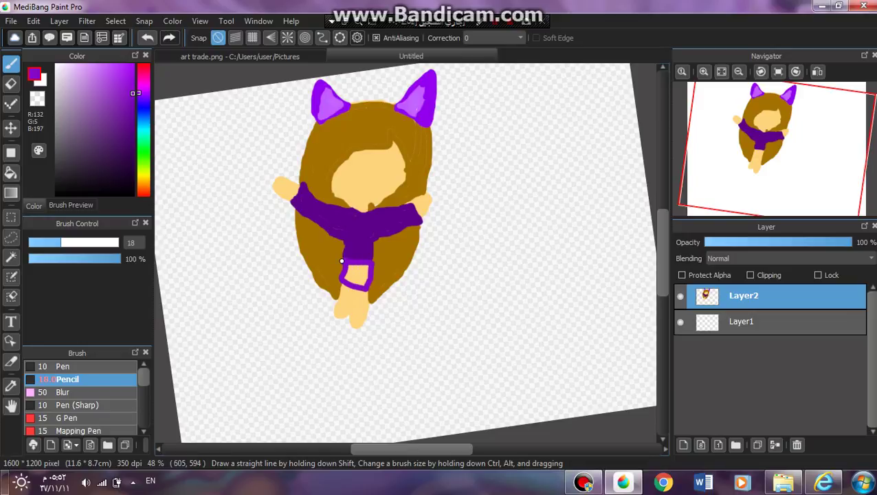
click(11, 172)
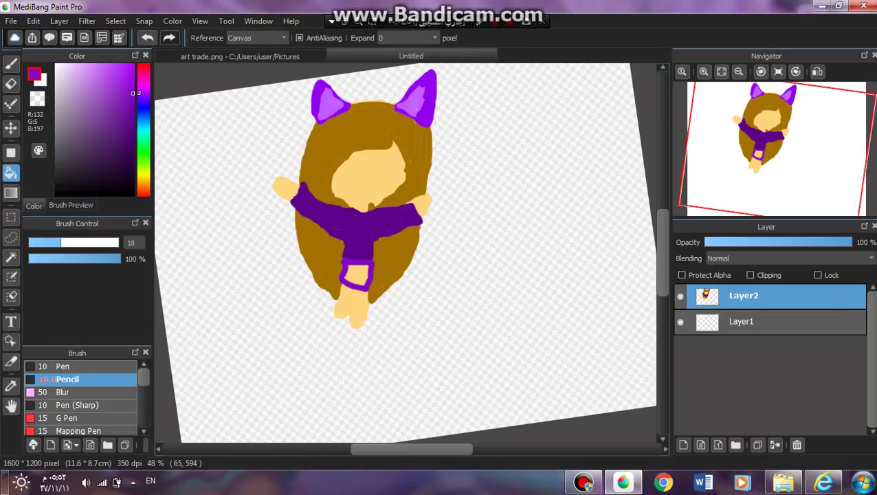
click(356, 275)
click(362, 275)
click(348, 274)
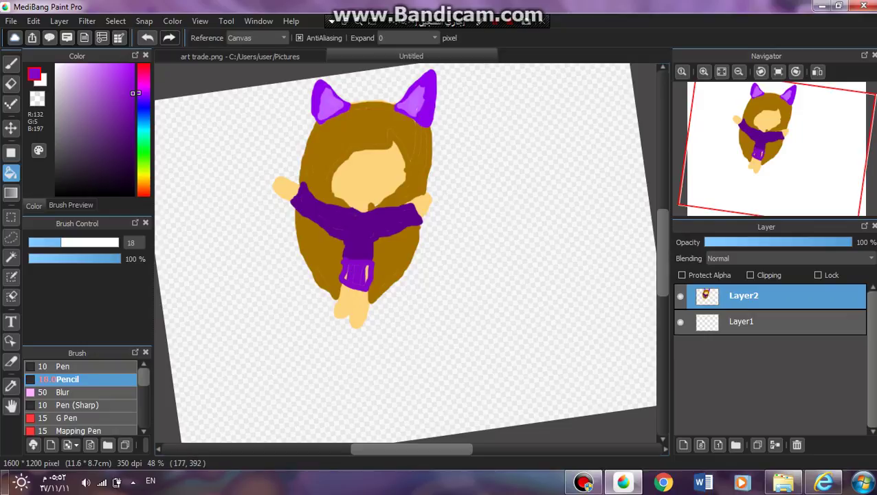
key(b)
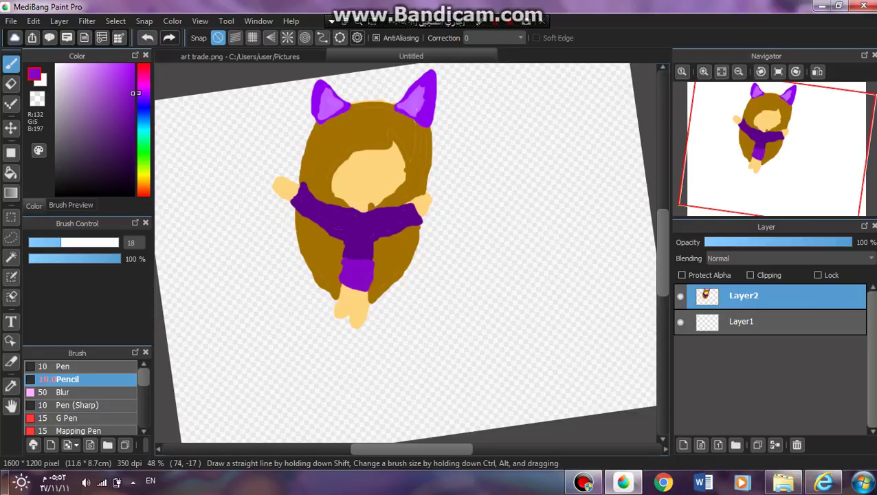
Sample the shirt's dark purple and touch up the shirt with the Pencil brush.
click(11, 405)
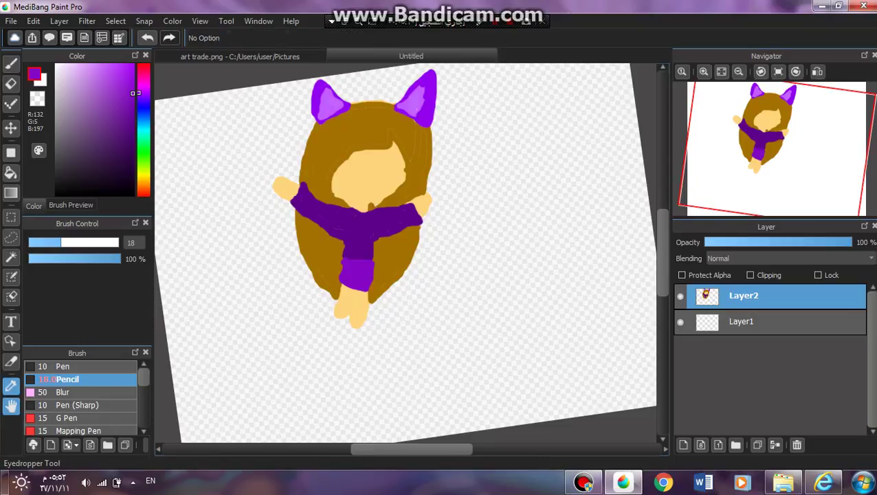
click(11, 385)
click(345, 241)
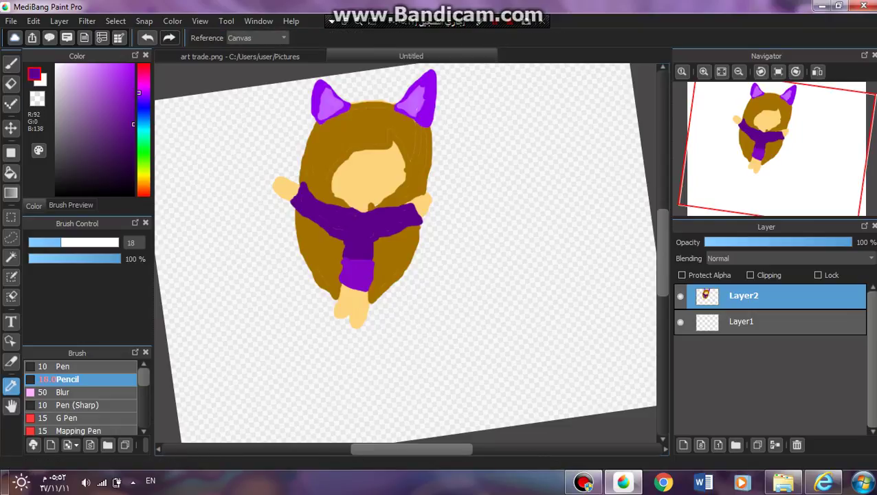
key(b)
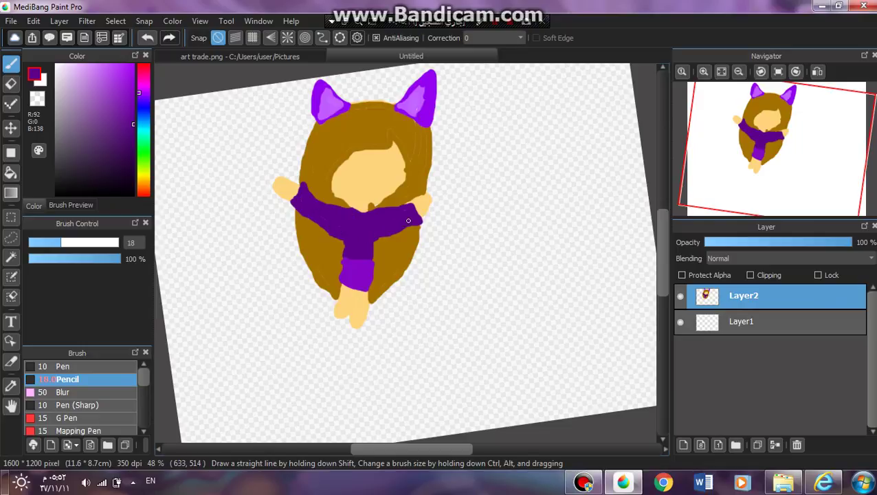
Sample the hair's brown and paint over the light streaks and the top edge of the hair.
click(11, 385)
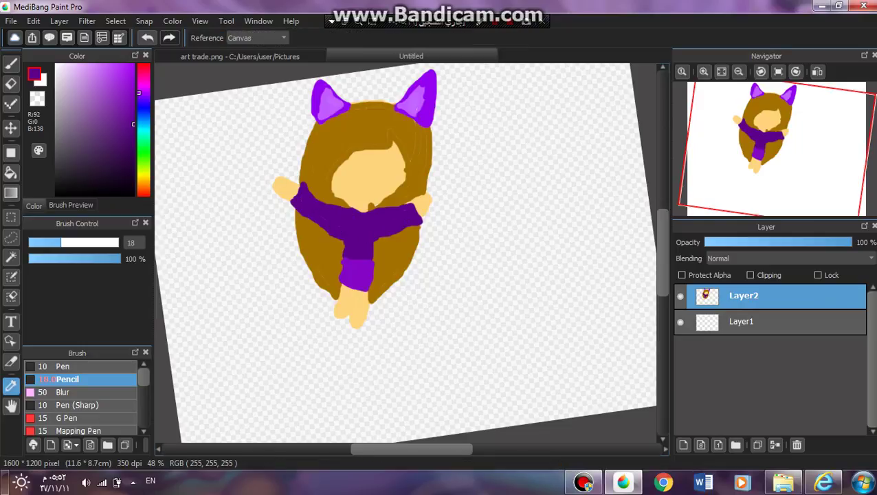
click(318, 254)
click(11, 64)
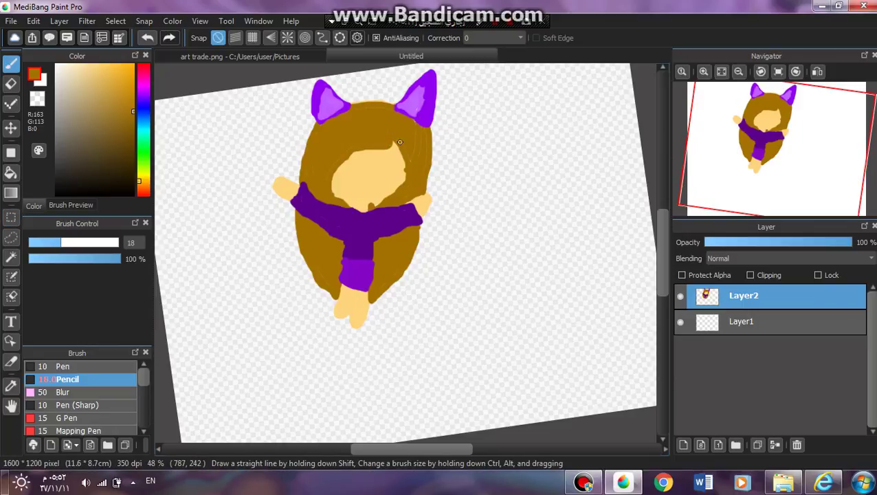
mouse_move(416, 128)
mouse_down()
mouse_move(400, 110)
mouse_move(368, 101)
mouse_up()
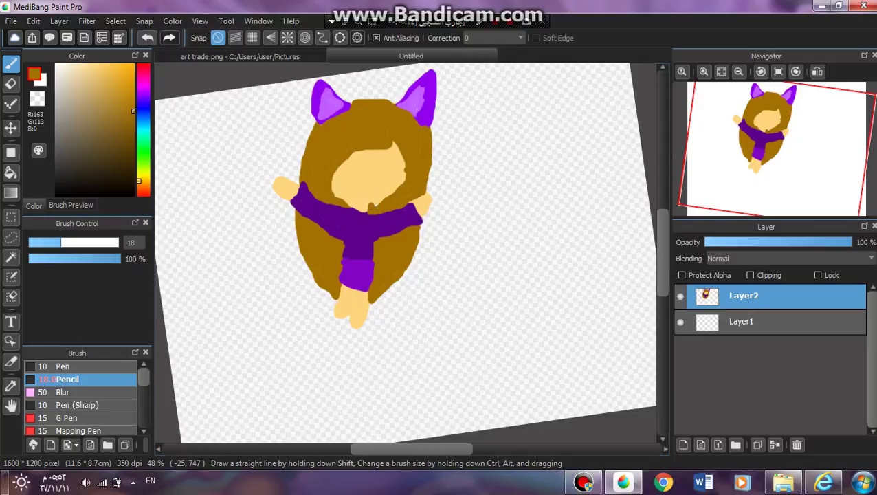
Sample the shirt's purple, lighten it to (100, 4, 149), and paint spots across the shirt with the Pencil brush.
click(11, 386)
click(354, 220)
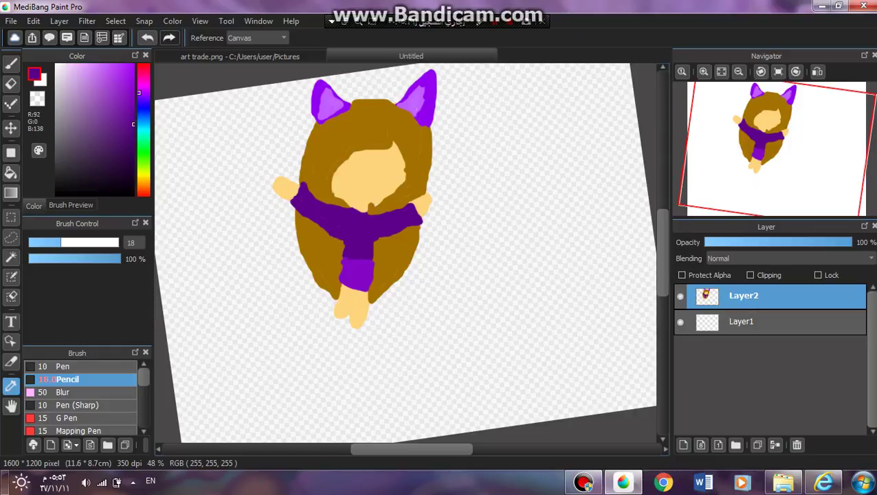
drag(132, 120, 133, 118)
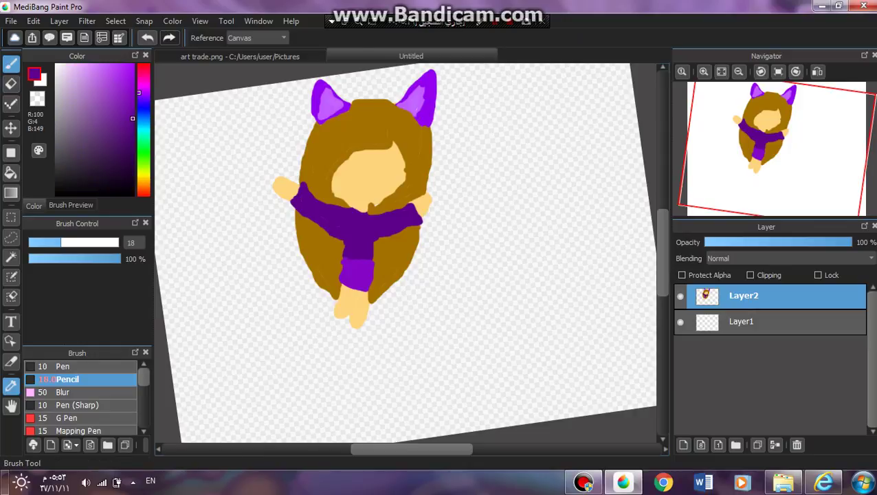
click(11, 63)
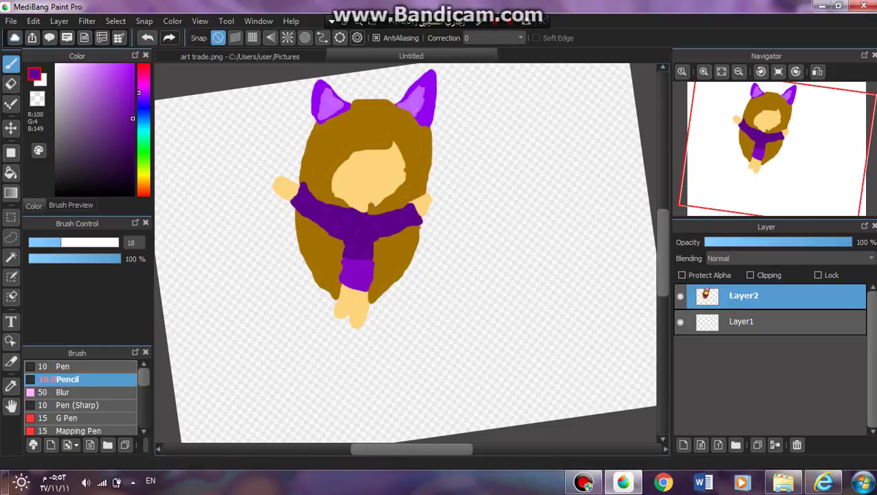
Outline both shoes in very dark purple (73, 6, 107), fill them, and brush over the remaining gaps.
click(130, 136)
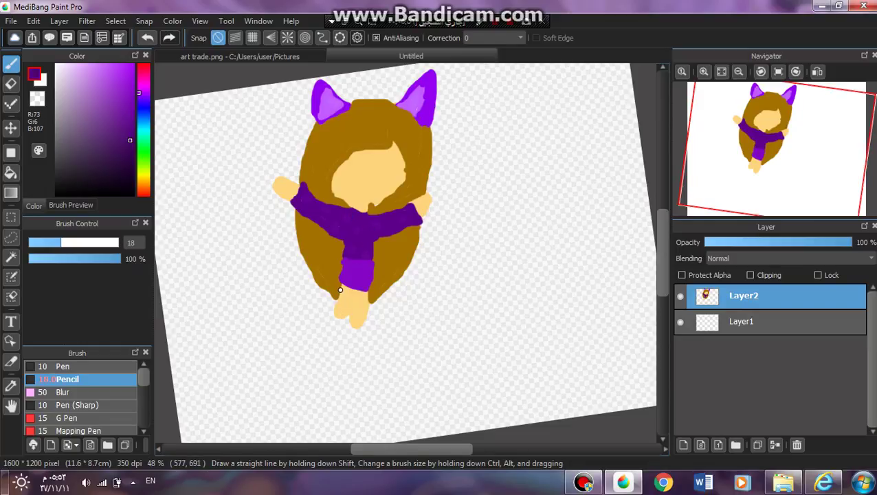
mouse_move(350, 298)
mouse_down()
mouse_move(359, 295)
mouse_move(364, 317)
mouse_move(347, 318)
mouse_move(350, 302)
mouse_move(335, 316)
mouse_move(344, 292)
mouse_up()
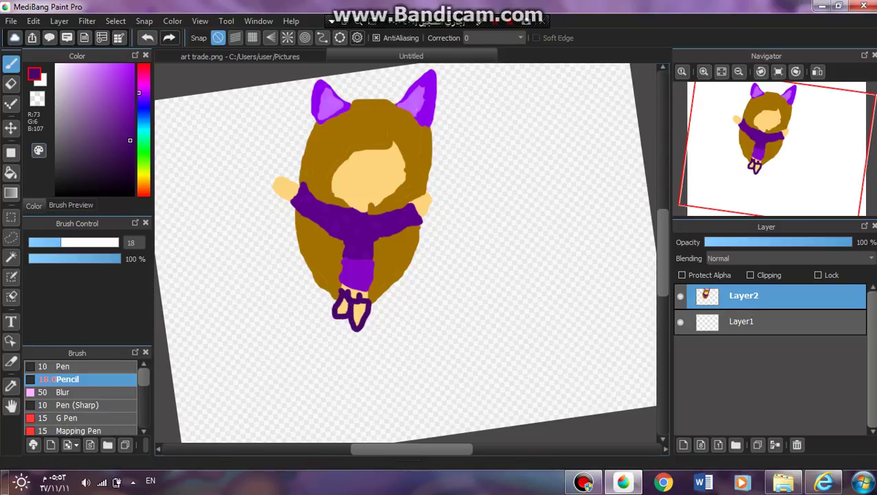
click(10, 173)
click(342, 310)
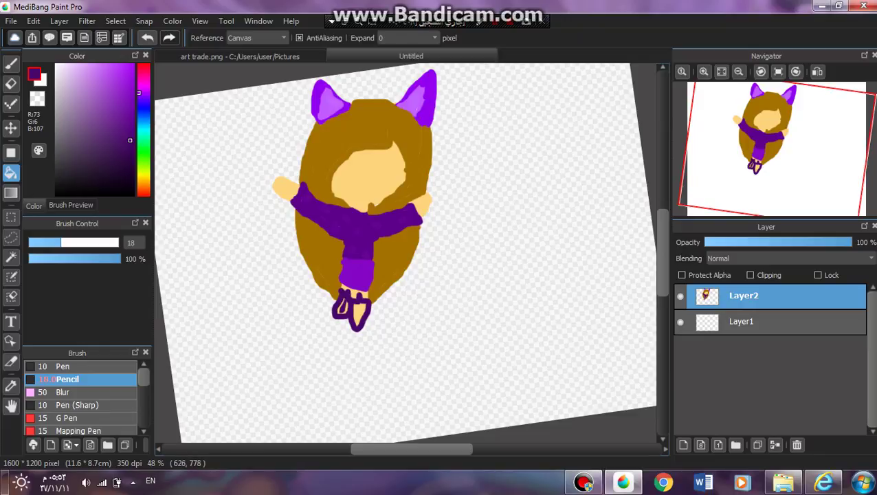
click(356, 313)
key(b)
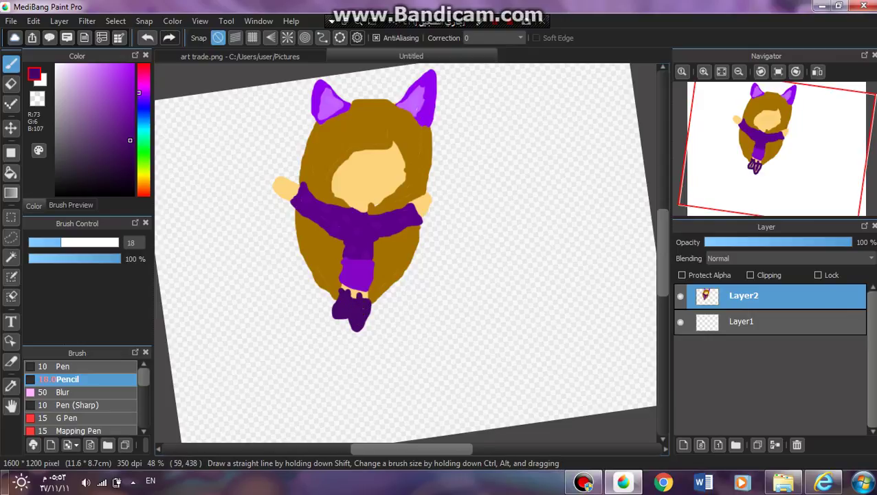
Draw two curved closed eyes on the face in black with the Pencil brush at size 10.9.
click(56, 195)
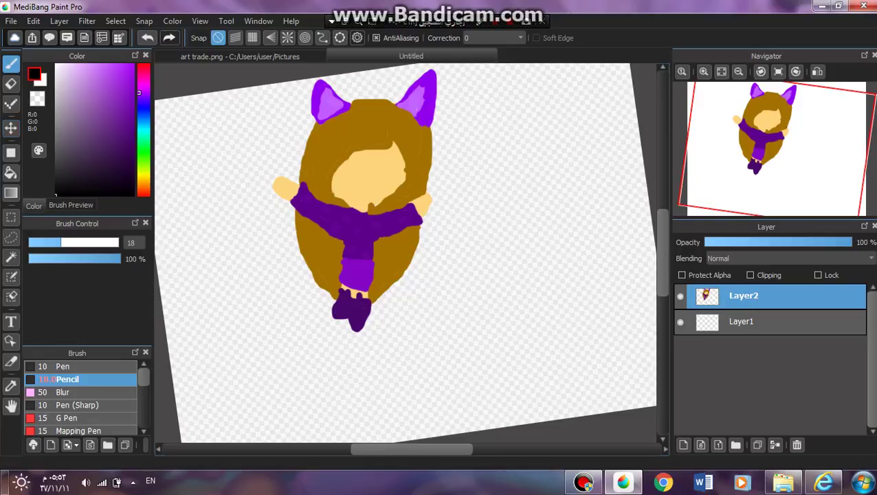
drag(61, 242, 47, 242)
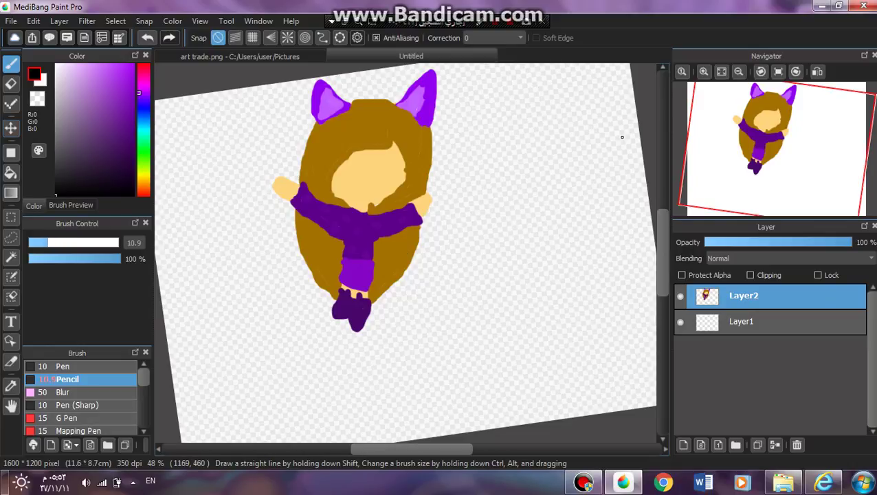
click(704, 72)
click(703, 72)
click(703, 72)
click(703, 72)
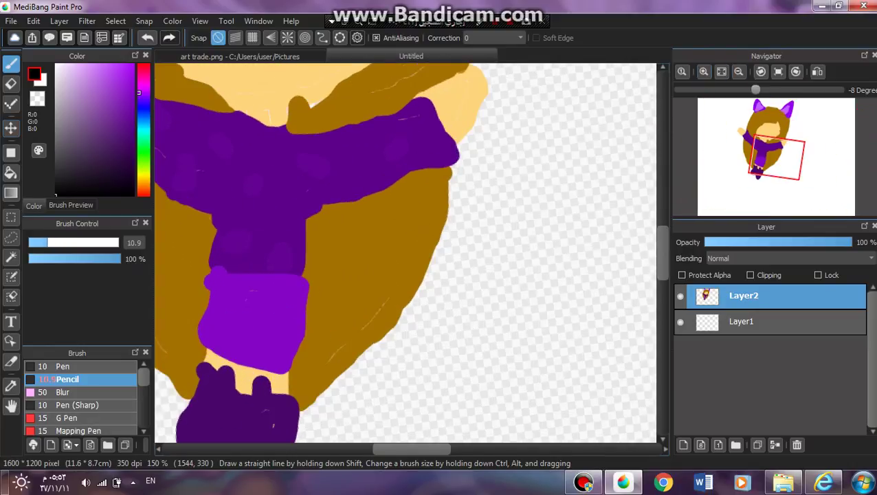
drag(775, 156, 765, 130)
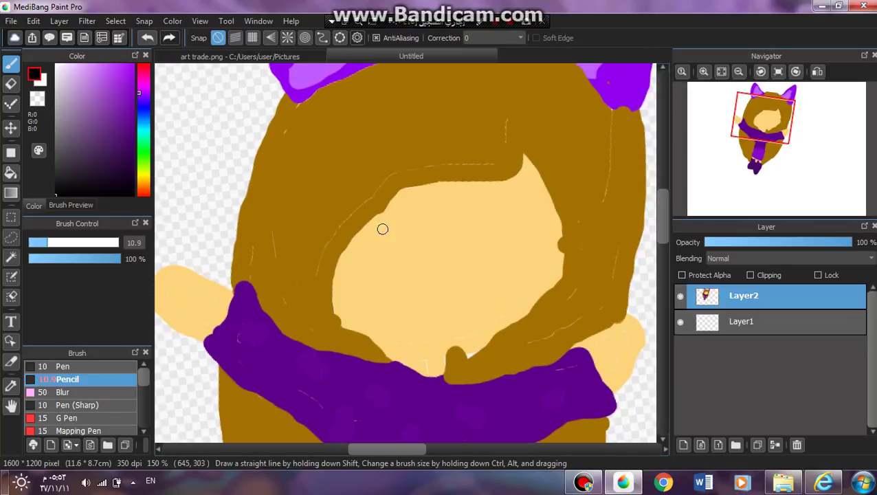
drag(364, 218, 420, 226)
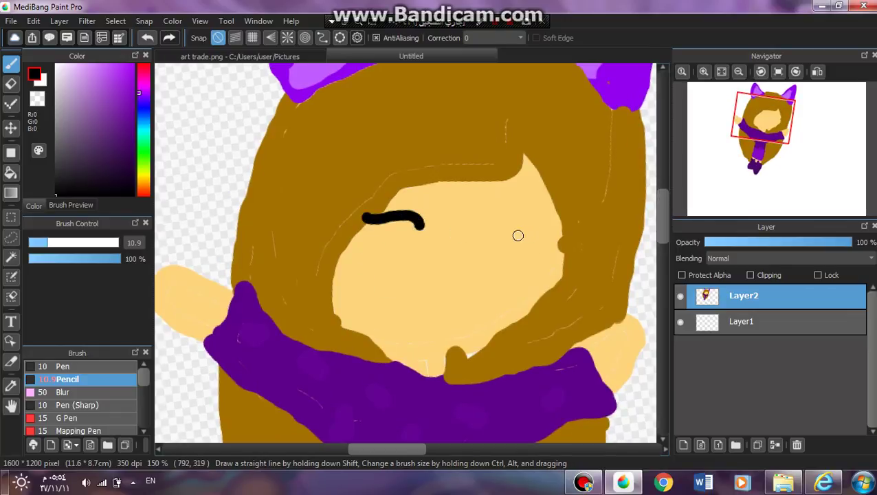
drag(513, 231, 557, 204)
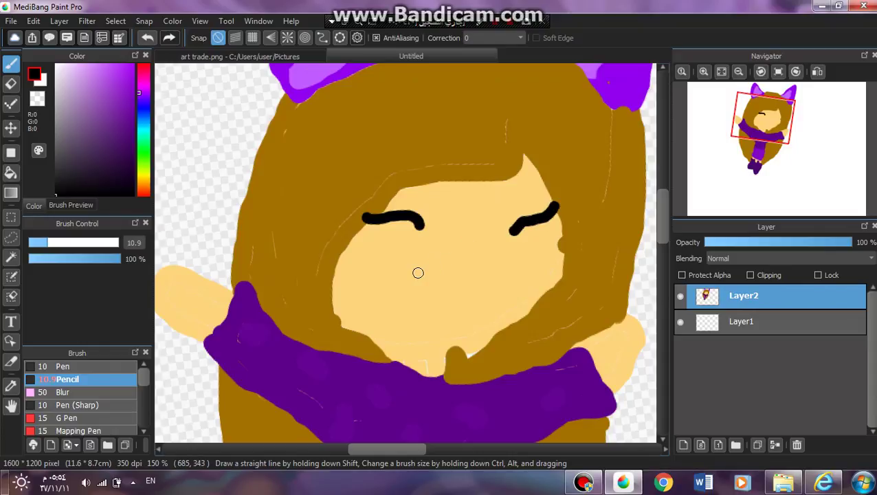
Outline an open, pointed mouth in black at brush size 4.4 and paint white teeth along its upper edge.
ctrl+alt+drag(406, 252, 288, 311)
mouse_move(417, 279)
mouse_down()
mouse_move(469, 281)
mouse_move(436, 322)
mouse_move(409, 293)
mouse_move(416, 278)
mouse_up()
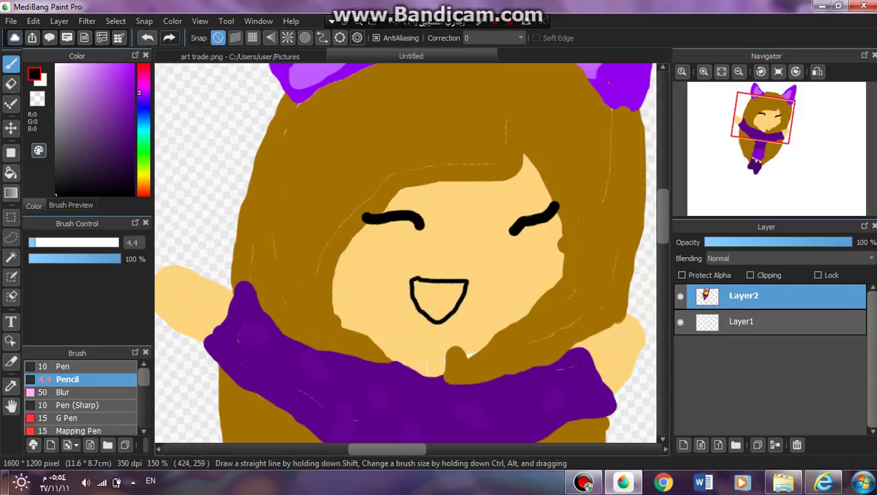
key(x)
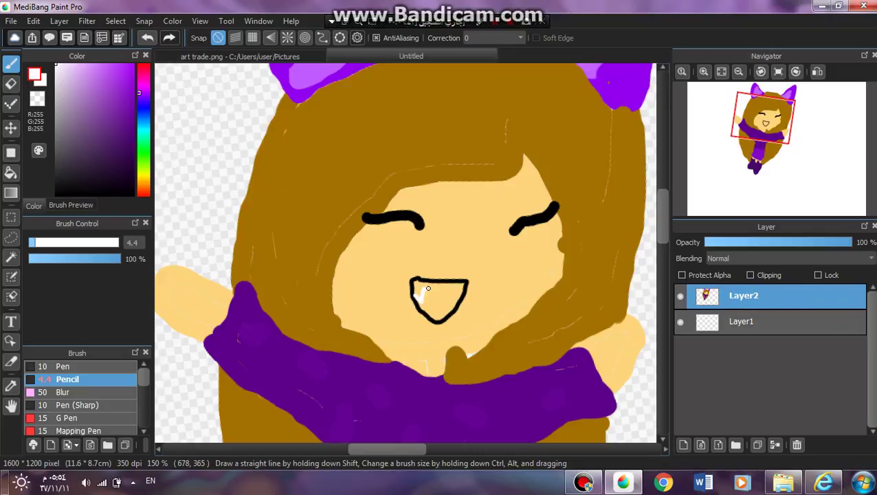
mouse_move(428, 288)
mouse_down()
mouse_move(454, 290)
mouse_move(443, 282)
mouse_move(417, 296)
mouse_up()
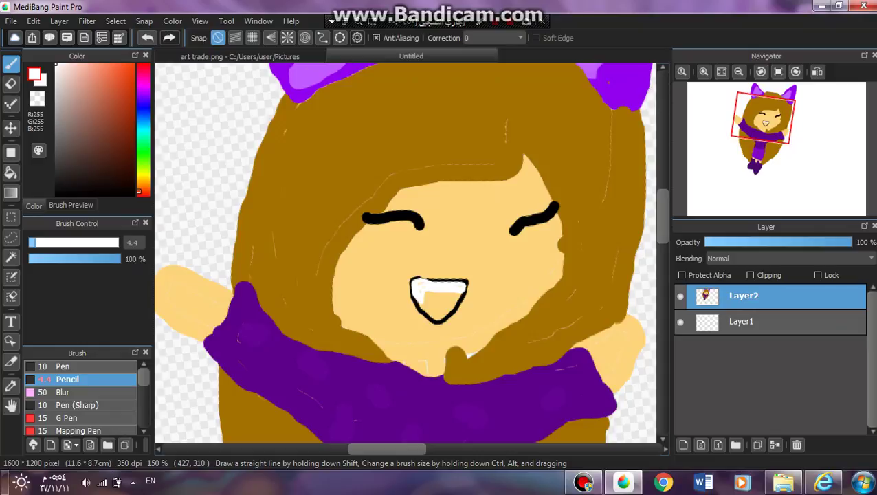
Paint the inside of the mouth red (255, 7, 0) below the teeth and add a pink (255, 121, 118) tongue.
click(139, 195)
drag(123, 71, 134, 64)
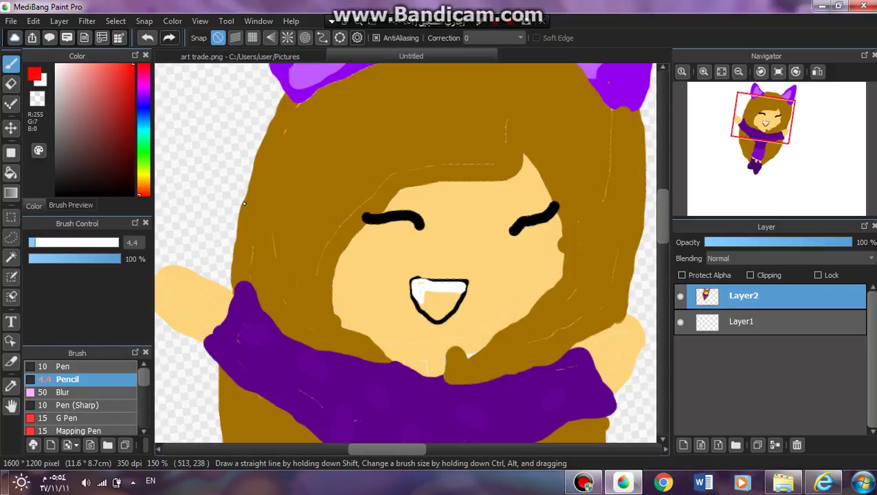
mouse_move(414, 300)
mouse_down()
mouse_move(421, 312)
mouse_move(427, 296)
mouse_move(455, 293)
mouse_move(446, 303)
mouse_move(424, 300)
mouse_move(421, 310)
mouse_move(457, 295)
mouse_move(435, 298)
mouse_up()
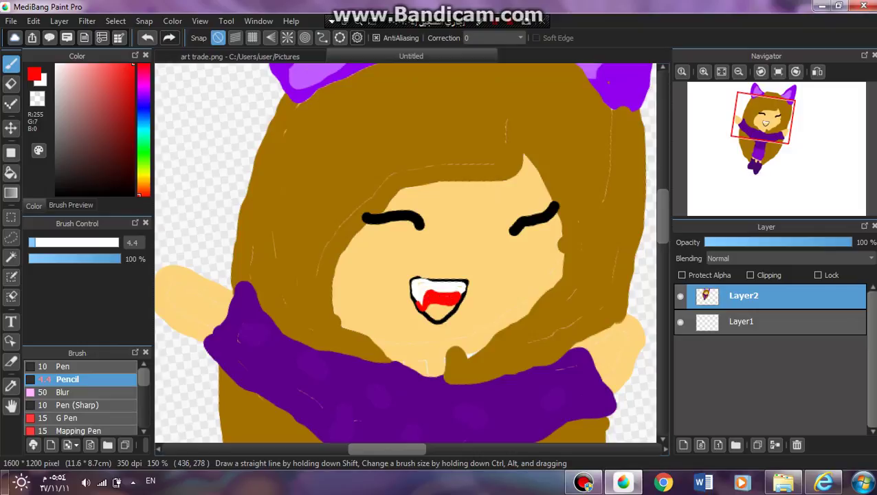
click(98, 64)
mouse_move(430, 309)
mouse_down()
mouse_move(434, 319)
mouse_move(453, 306)
mouse_move(426, 308)
mouse_move(442, 310)
mouse_up()
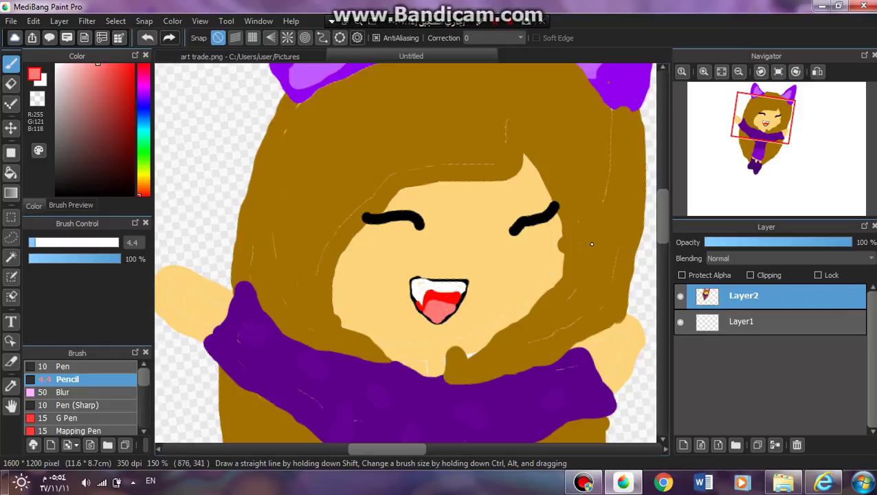
click(704, 71)
click(722, 71)
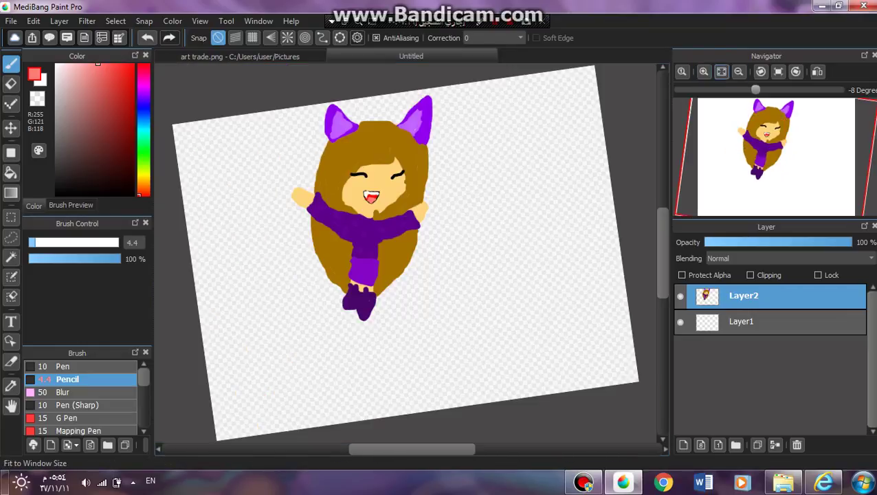
drag(756, 89, 755, 89)
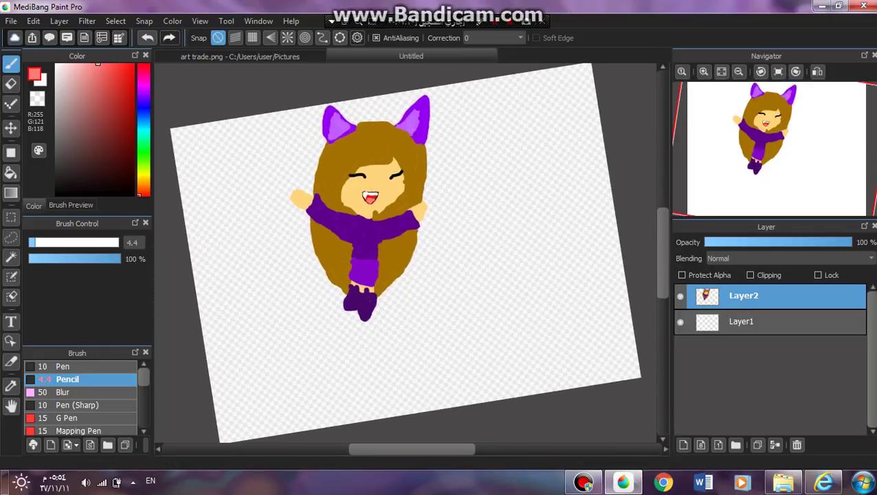